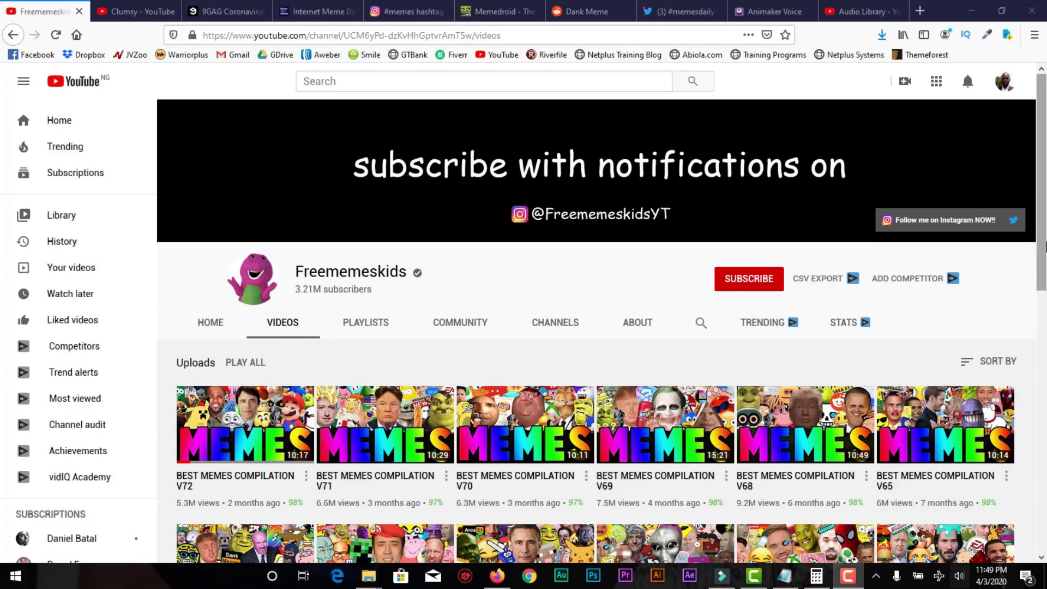
{"action": "left_click", "coordinate": [1042, 282]}
{"action": "left_click_drag", "start_coordinate": [1043, 282], "coordinate": [1042, 308]}
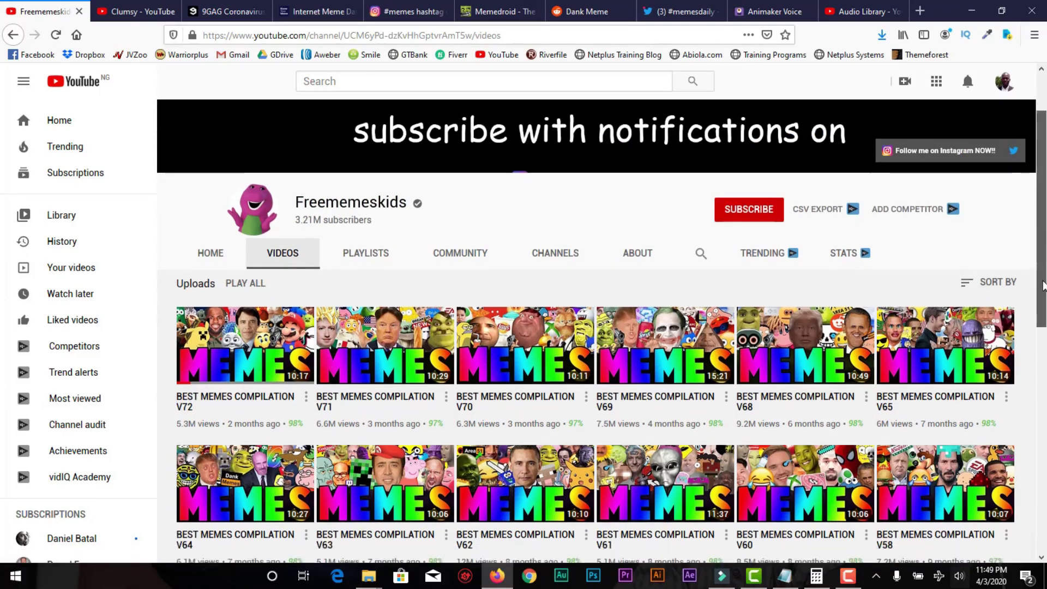
{"action": "scroll", "coordinate": [1045, 247], "scroll_direction": "down", "scroll_amount": 2}
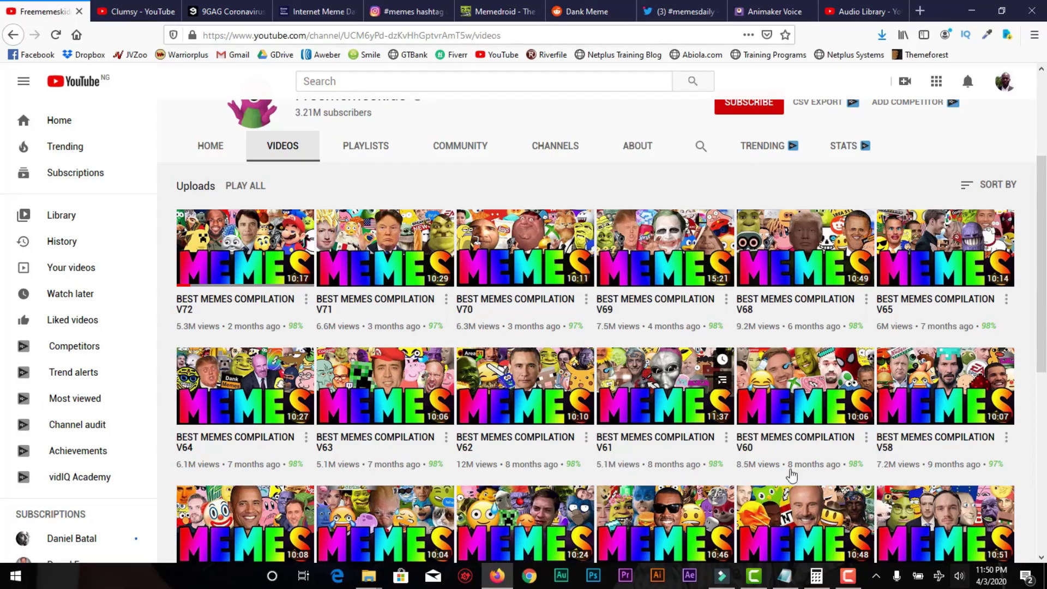
{"action": "left_click_drag", "start_coordinate": [1043, 321], "coordinate": [1043, 446]}
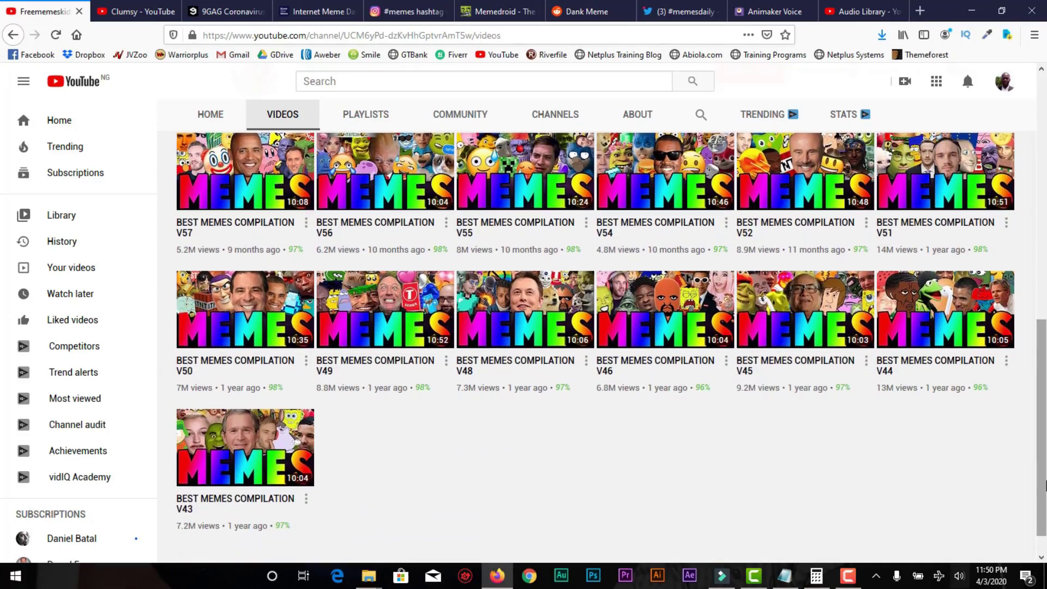
{"action": "left_click_drag", "start_coordinate": [1044, 447], "coordinate": [1044, 266]}
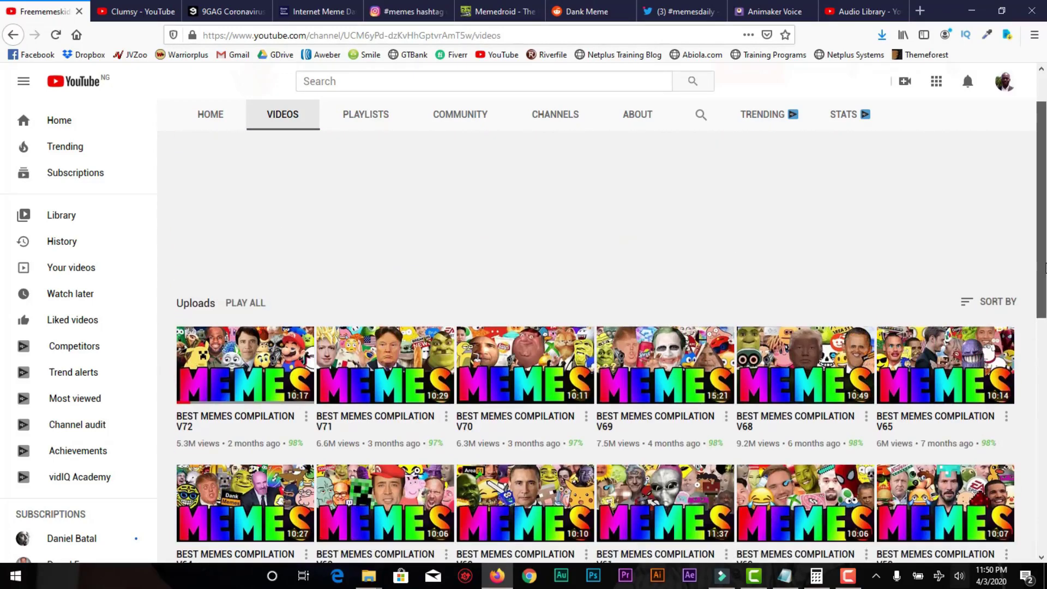
{"action": "scroll", "coordinate": [1044, 264], "scroll_direction": "down", "scroll_amount": 2}
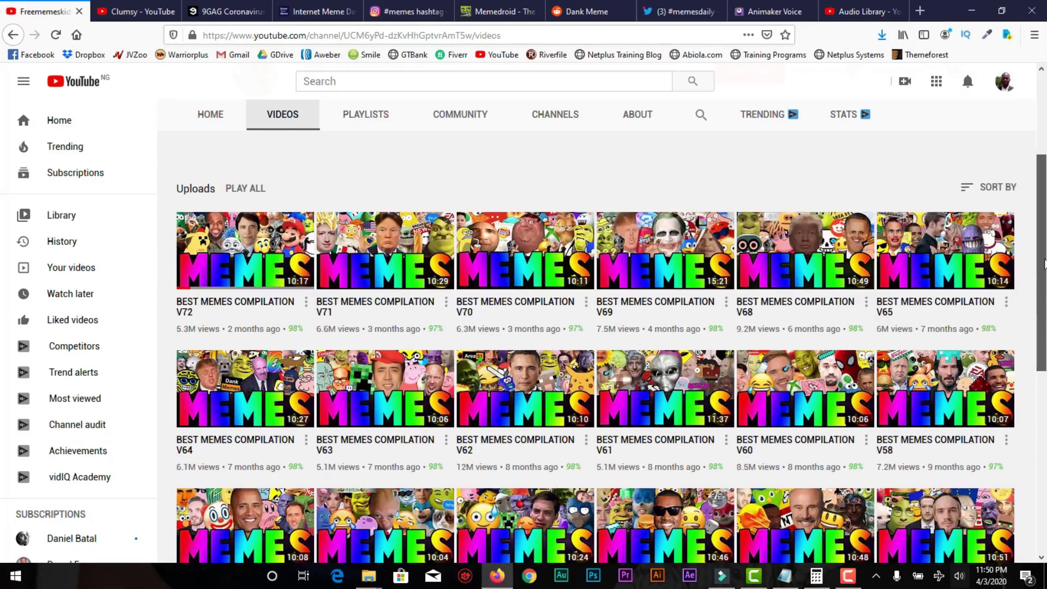
{"action": "left_click_drag", "start_coordinate": [1044, 264], "coordinate": [1043, 413]}
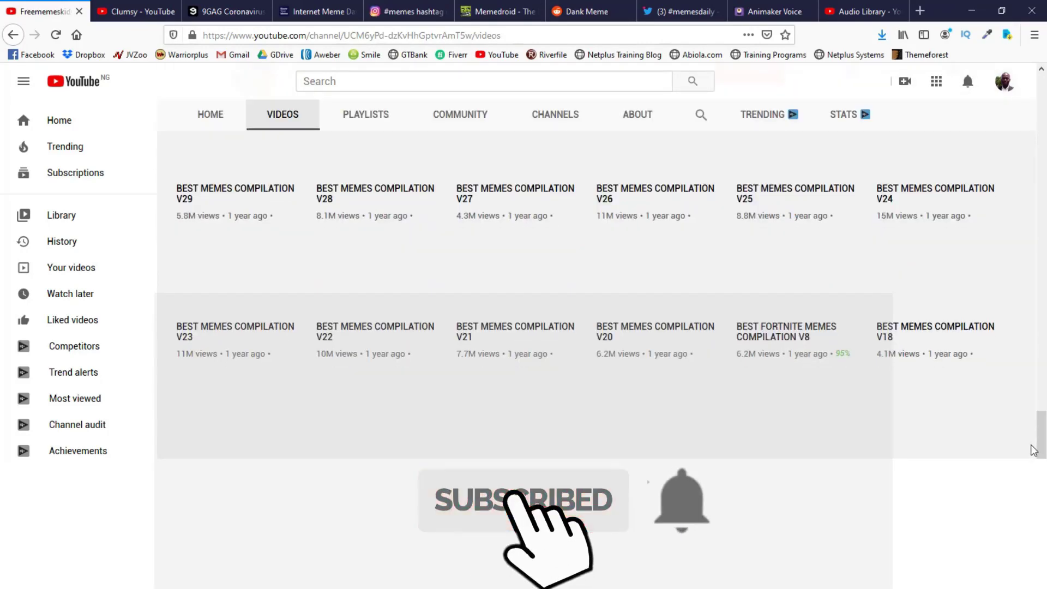
{"action": "left_click_drag", "start_coordinate": [1036, 456], "coordinate": [1044, 264]}
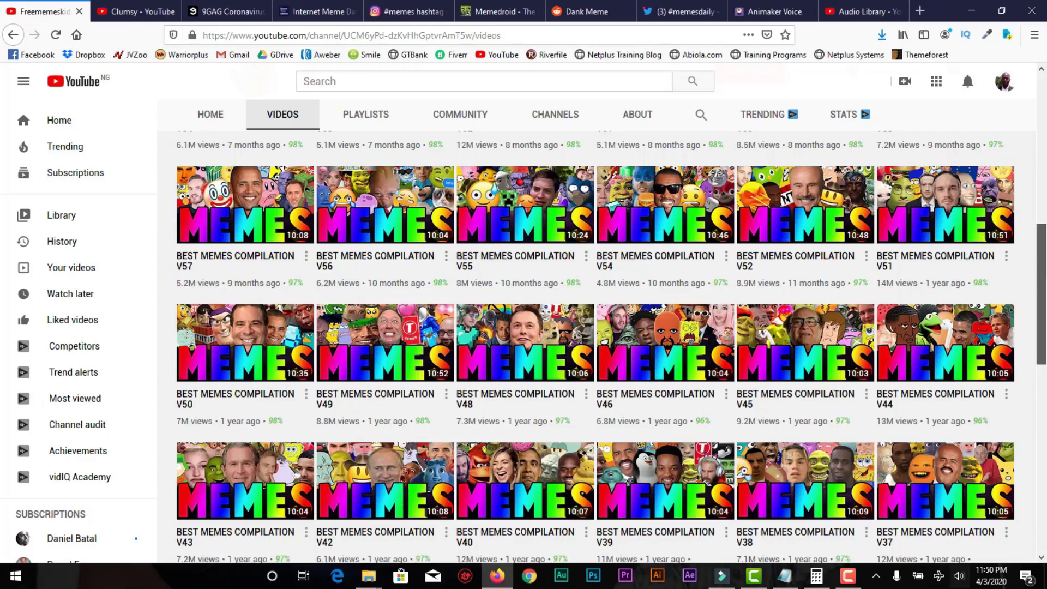
{"action": "left_click_drag", "start_coordinate": [1042, 278], "coordinate": [1044, 161]}
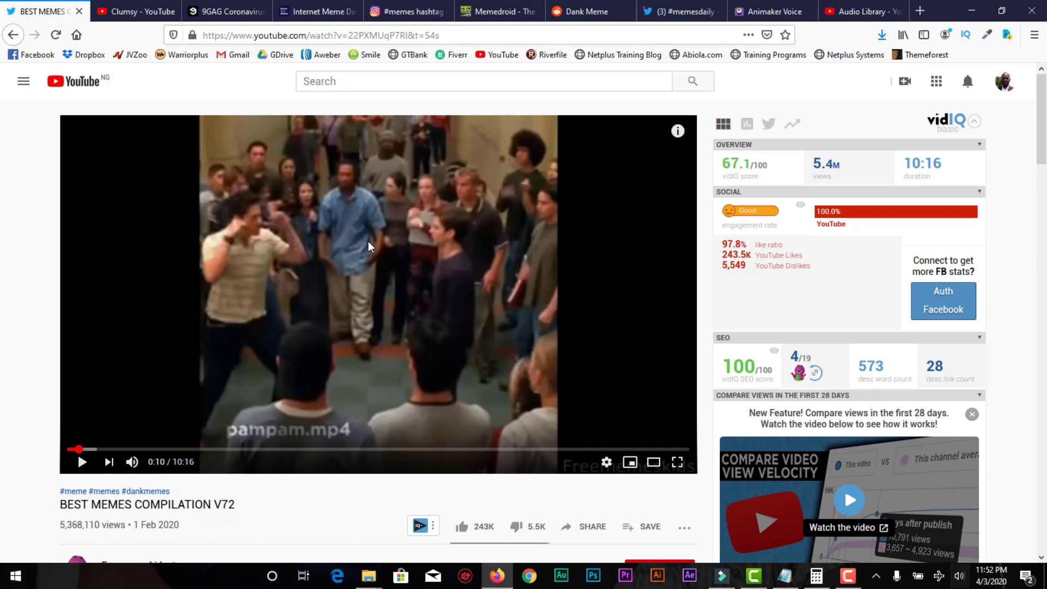
Start playing the Best Memes Compilation V72 video
{"action": "left_click", "coordinate": [82, 463]}
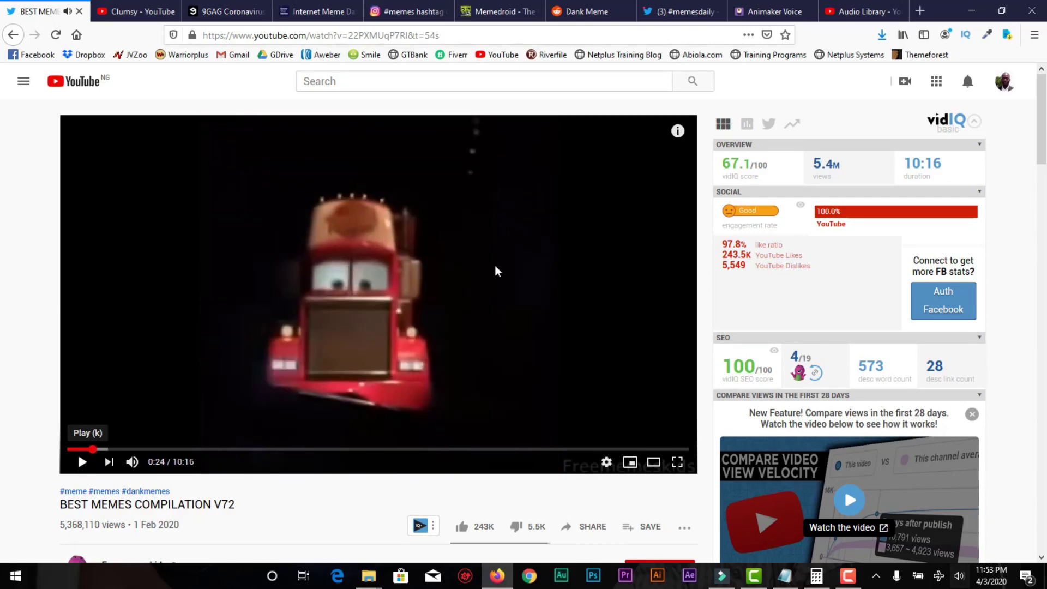
{"action": "left_click_drag", "start_coordinate": [1043, 156], "coordinate": [1044, 188]}
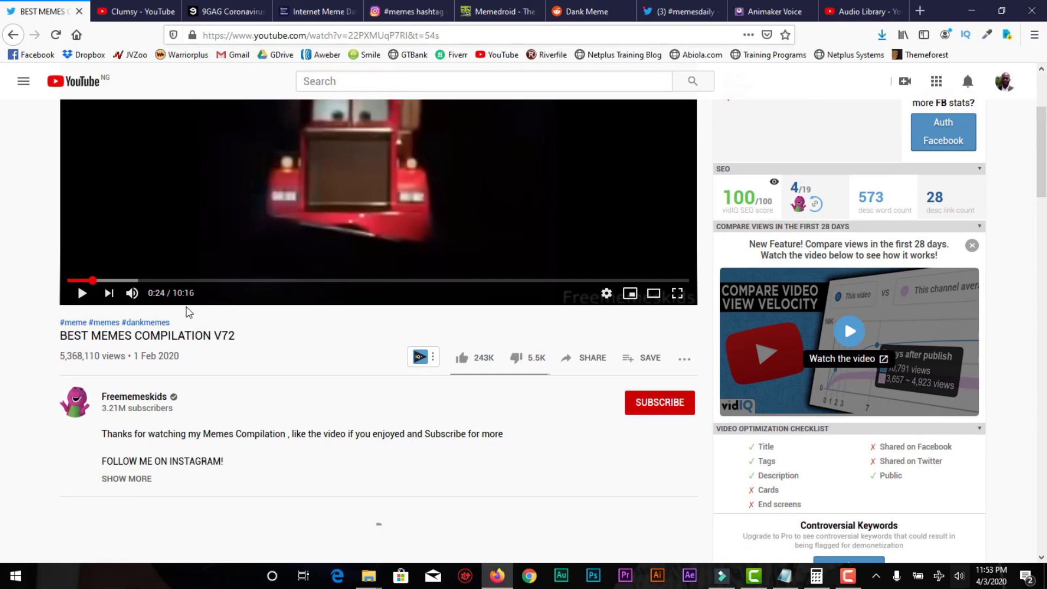
{"action": "left_click_drag", "start_coordinate": [1044, 152], "coordinate": [1044, 118]}
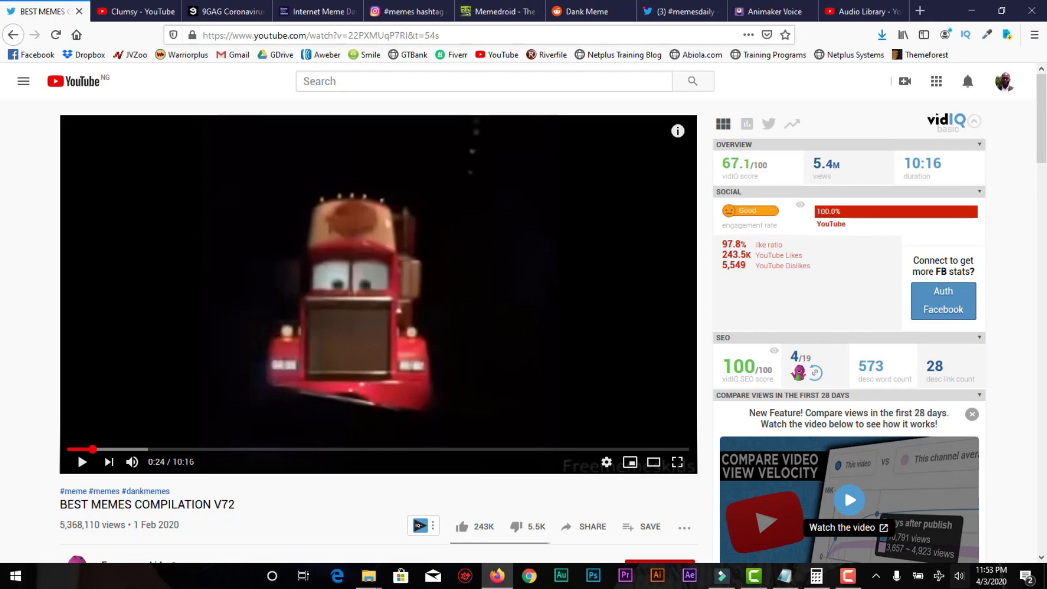
{"action": "left_click_drag", "start_coordinate": [1044, 157], "coordinate": [1044, 255]}
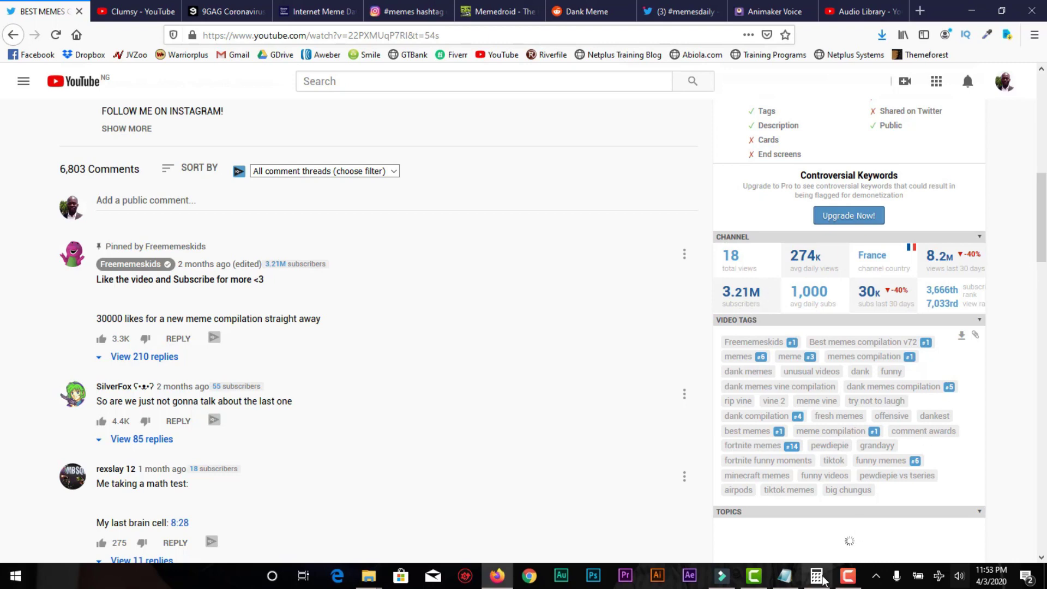
{"action": "mouse_move", "coordinate": [816, 576]}
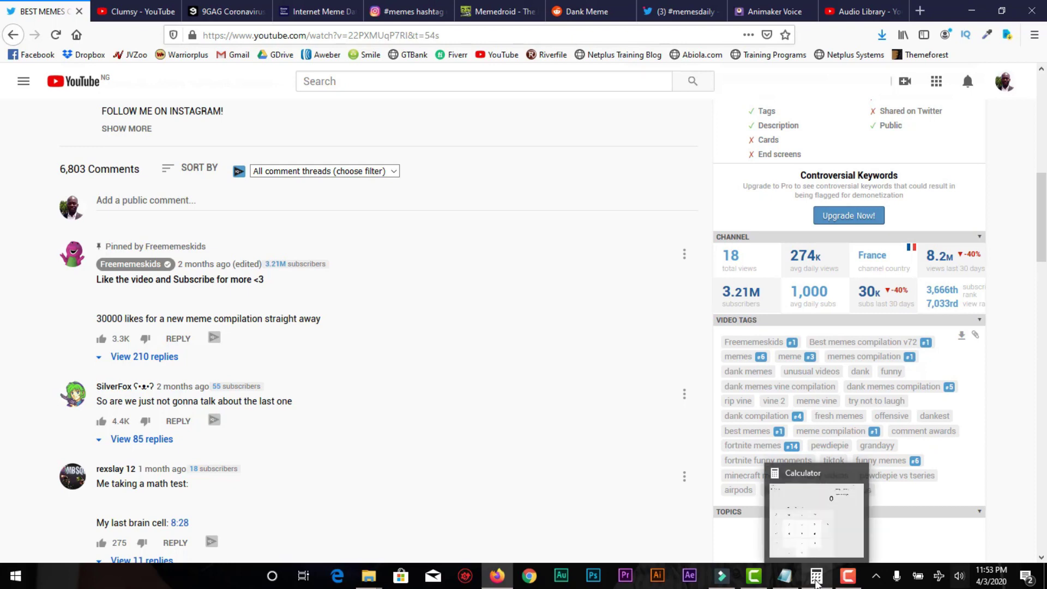
Bring up Windows Calculator in Standard mode over the video page
{"action": "left_click", "coordinate": [816, 577]}
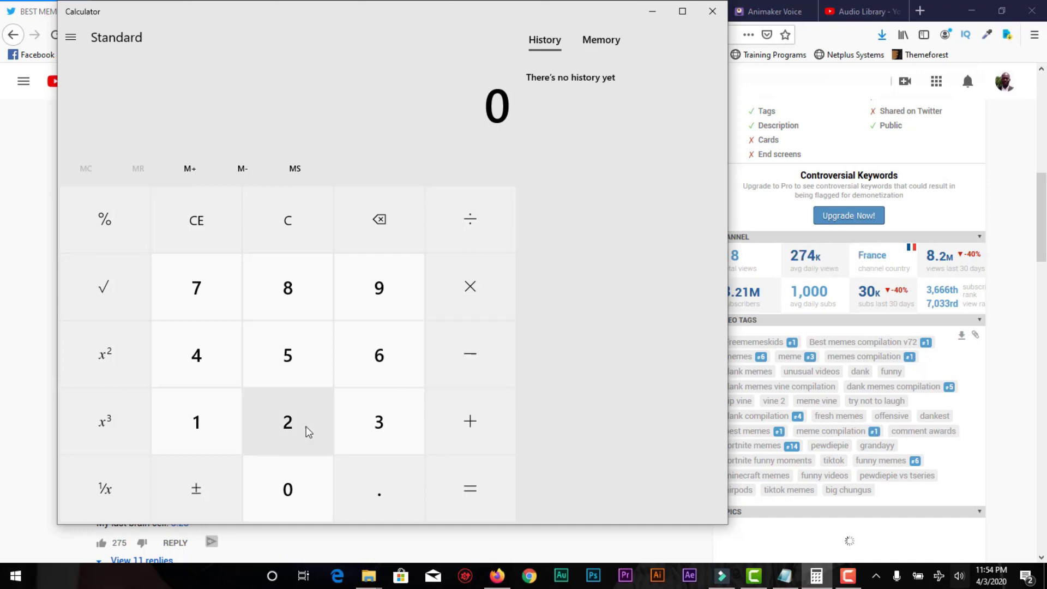
Compute 274,000 ÷ 1000 × 3 = 822 on the calculator
{"action": "left_click", "coordinate": [286, 430]}
{"action": "left_click", "coordinate": [193, 291]}
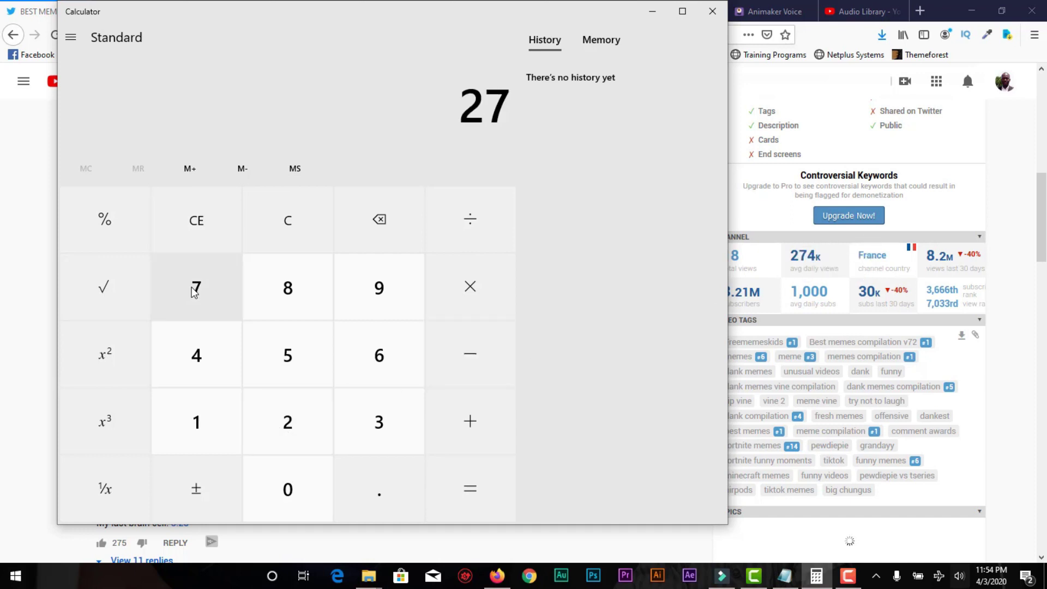
{"action": "left_click", "coordinate": [193, 362]}
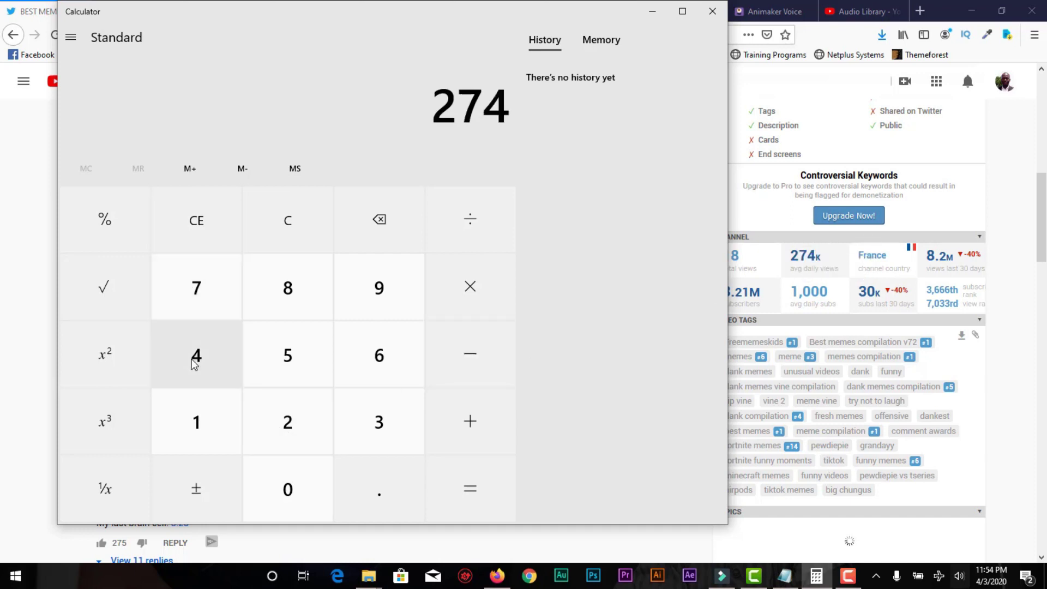
{"action": "left_click", "coordinate": [288, 489]}
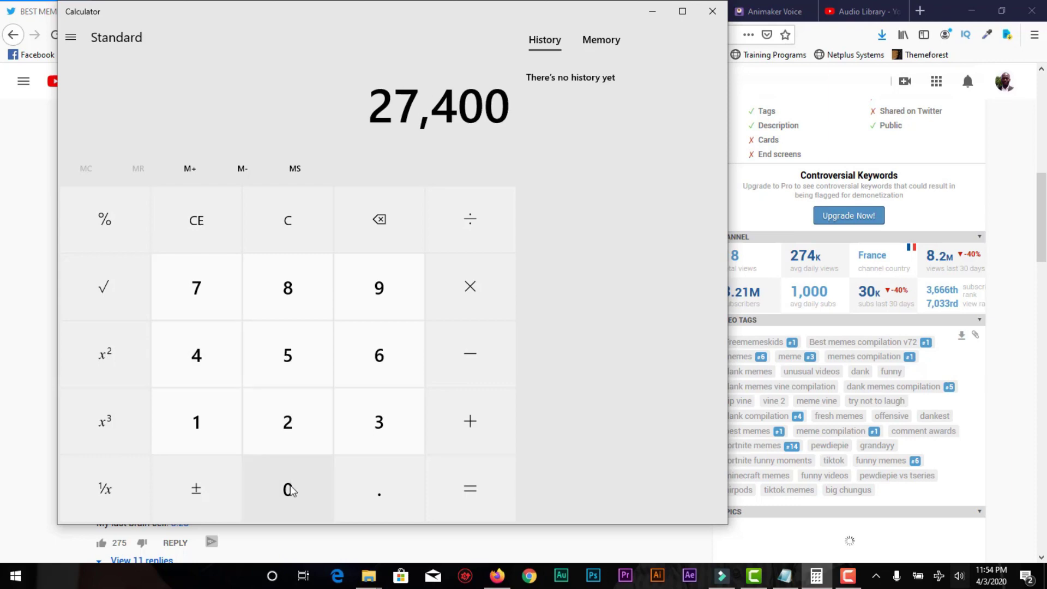
{"action": "left_click", "coordinate": [288, 490]}
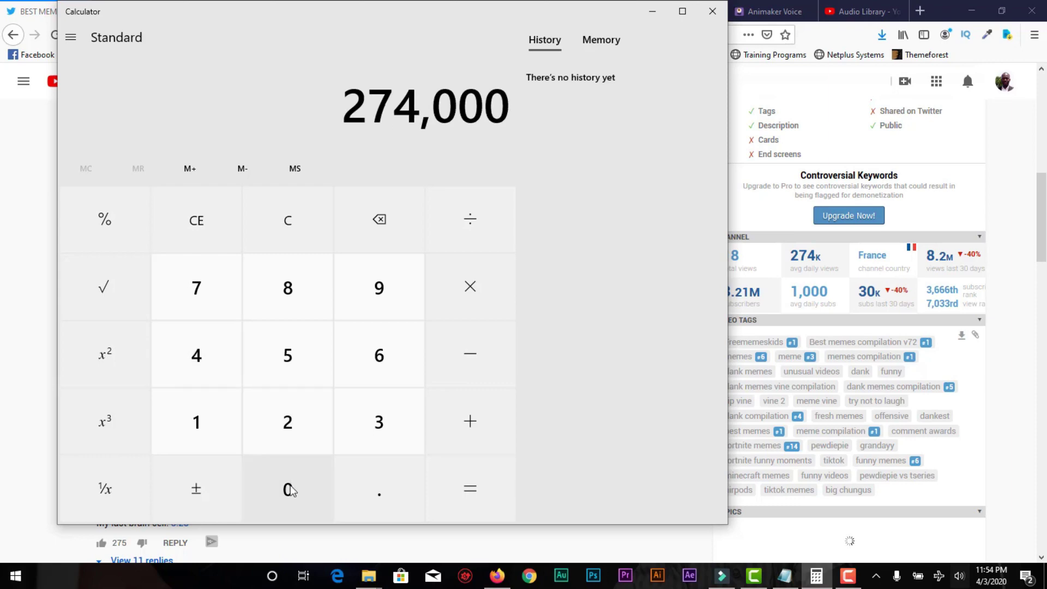
{"action": "left_click", "coordinate": [461, 286]}
{"action": "left_click", "coordinate": [471, 215]}
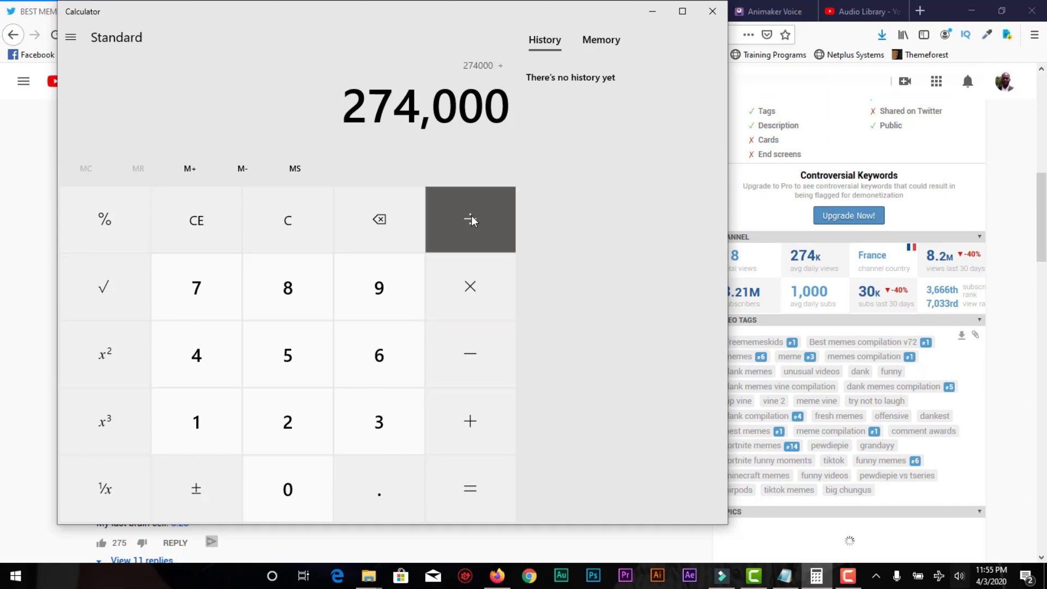
{"action": "left_click", "coordinate": [216, 408]}
{"action": "left_click", "coordinate": [288, 490]}
{"action": "left_click", "coordinate": [288, 490]}
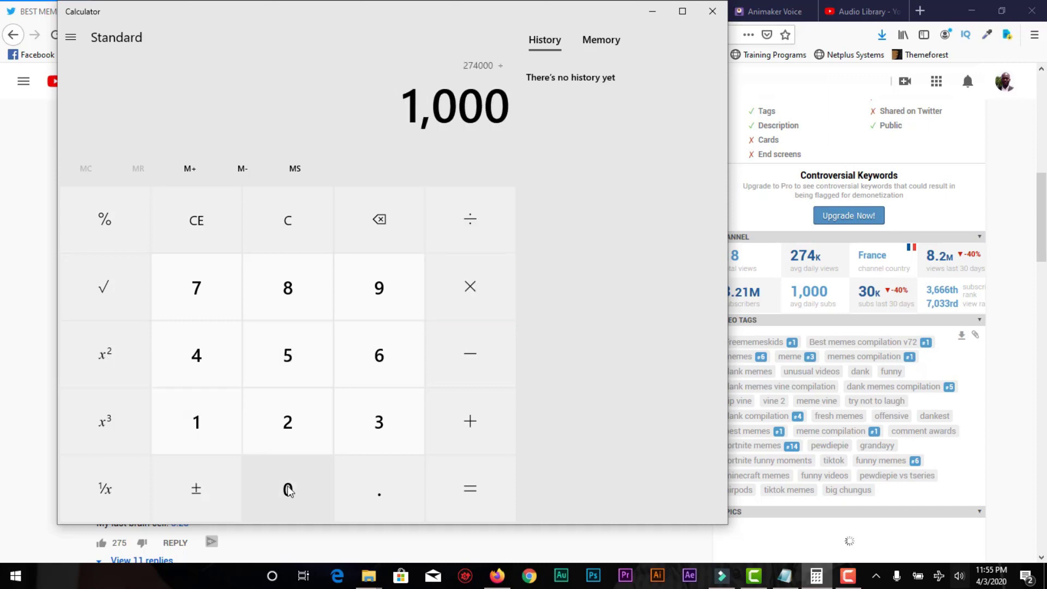
{"action": "left_click", "coordinate": [505, 293]}
{"action": "type", "text": "274"}
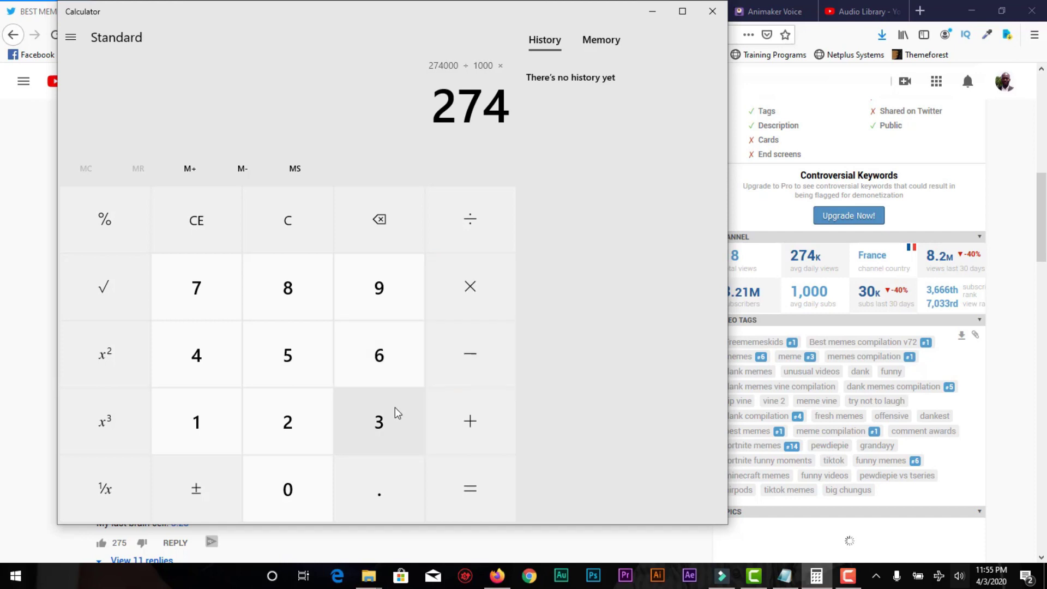
{"action": "left_click", "coordinate": [385, 422]}
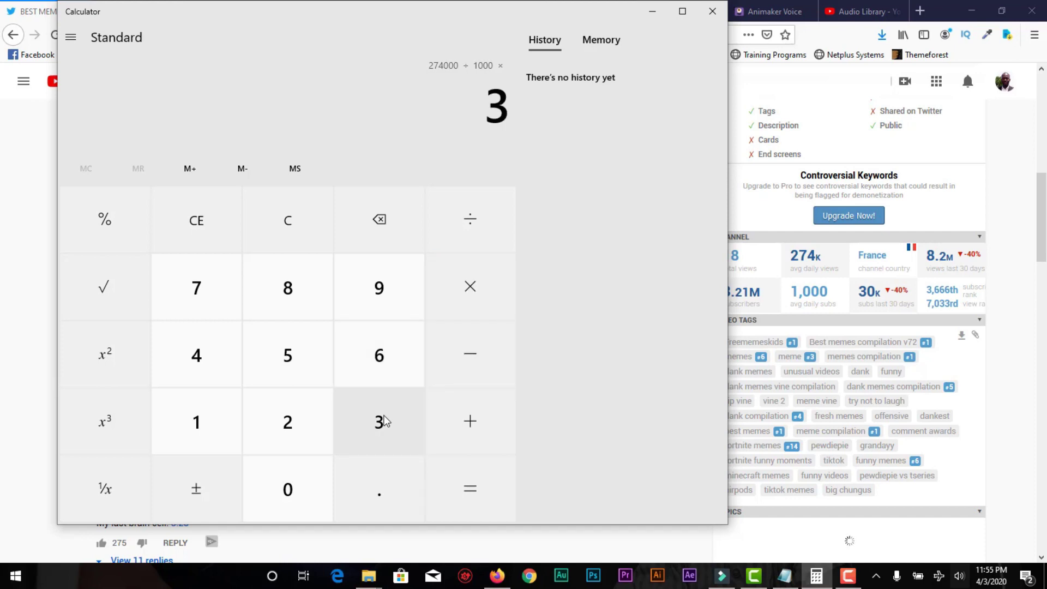
{"action": "left_click", "coordinate": [474, 486]}
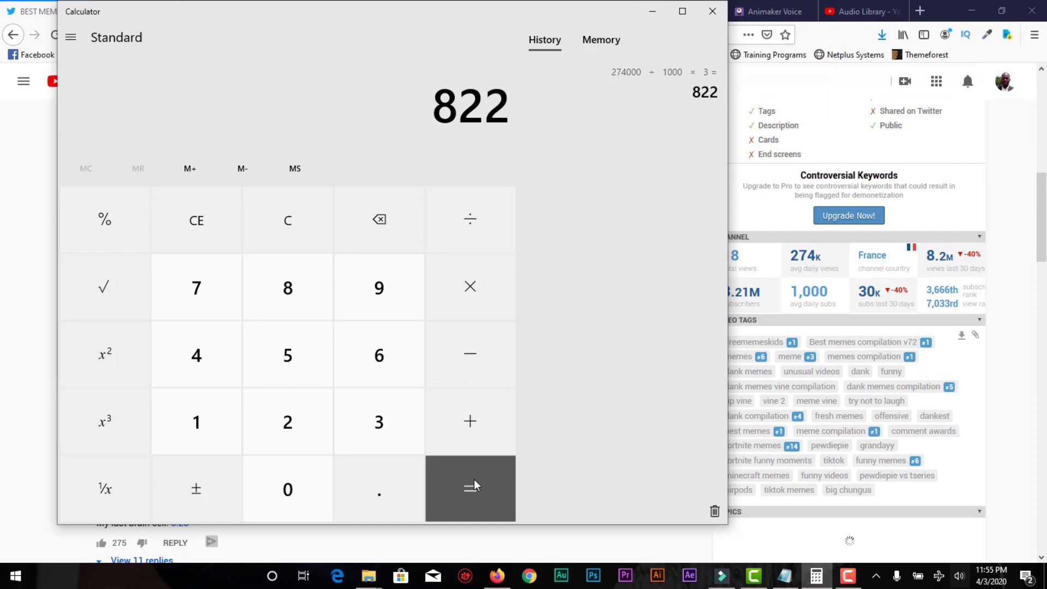
Work out 822 ÷ 3 × 2 = 548
{"action": "left_click", "coordinate": [470, 231]}
{"action": "left_click", "coordinate": [377, 423]}
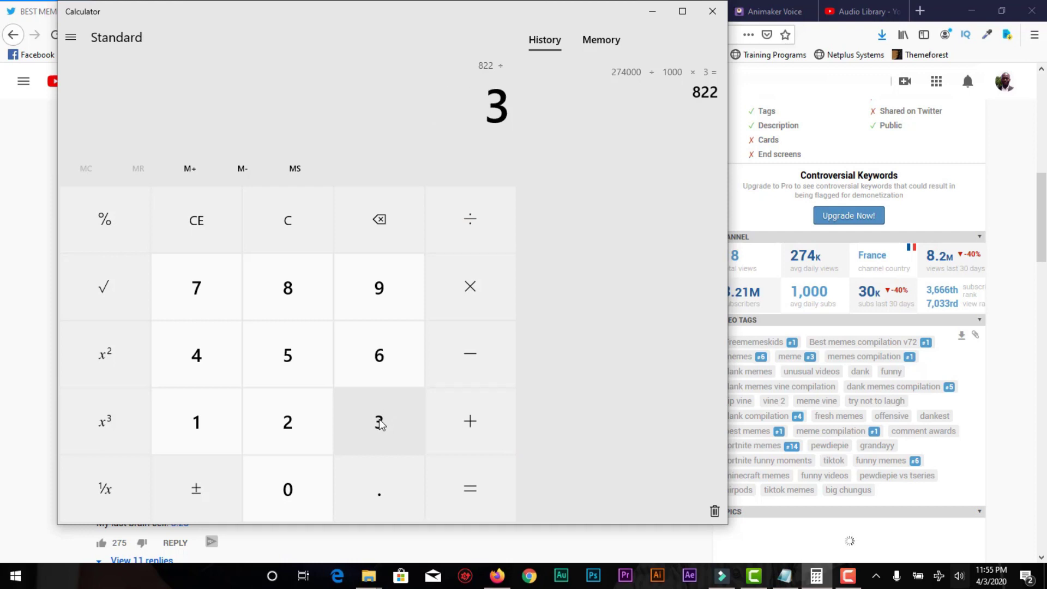
{"action": "left_click", "coordinate": [464, 300]}
{"action": "left_click", "coordinate": [293, 431]}
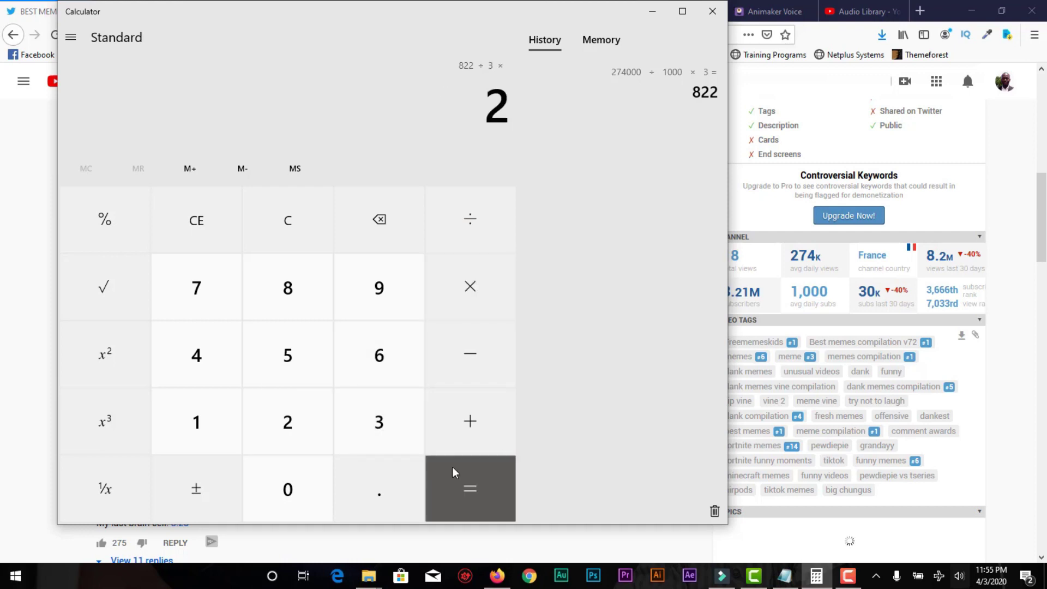
{"action": "left_click", "coordinate": [474, 478]}
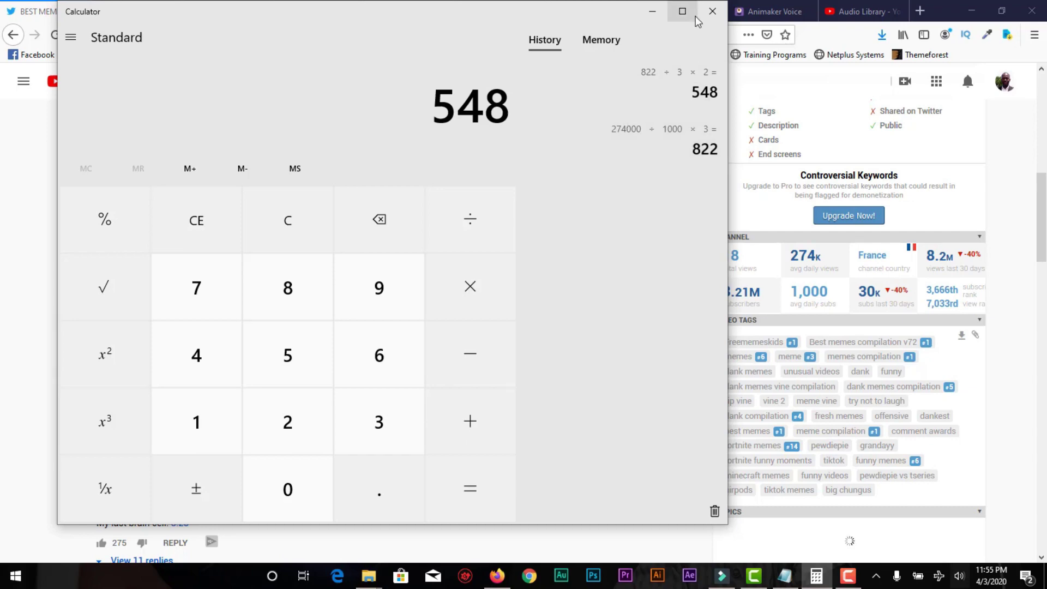
Hide the calculator and switch to the Clumsy channel's page
{"action": "left_click", "coordinate": [653, 12]}
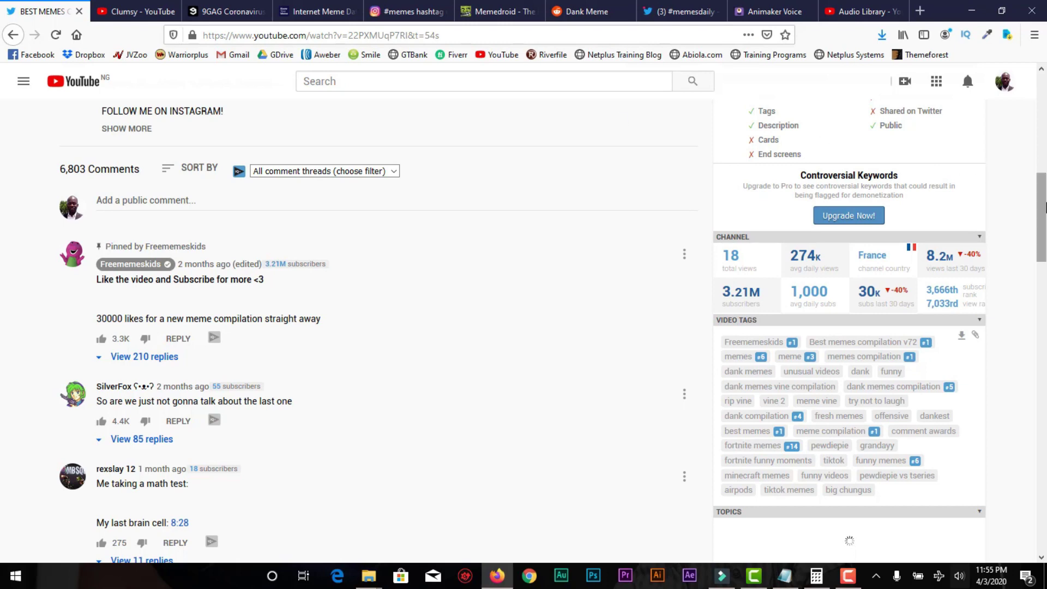
{"action": "left_click_drag", "start_coordinate": [1045, 215], "coordinate": [1045, 148]}
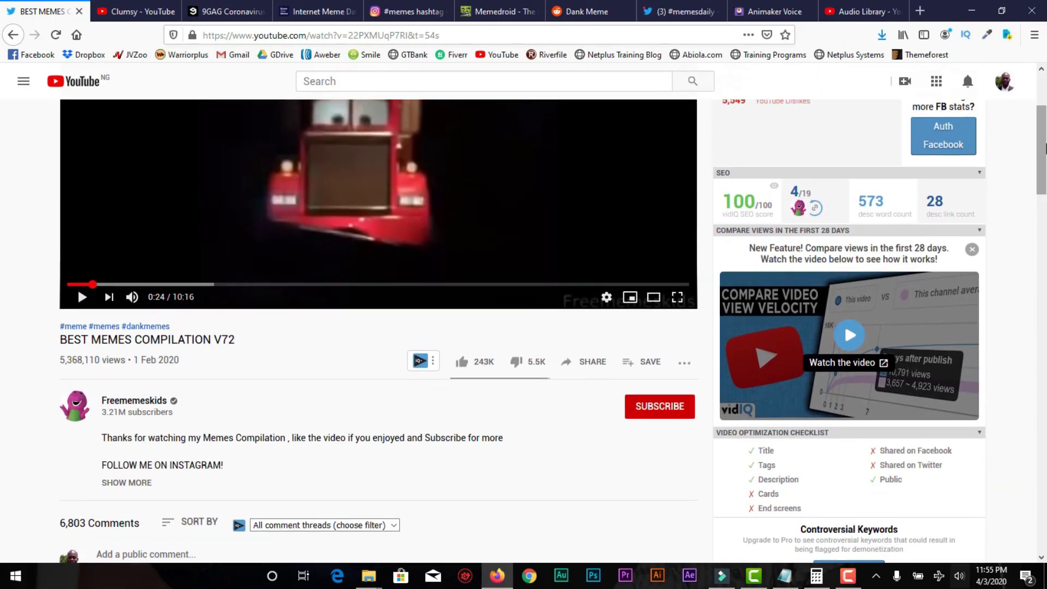
{"action": "left_click", "coordinate": [131, 12]}
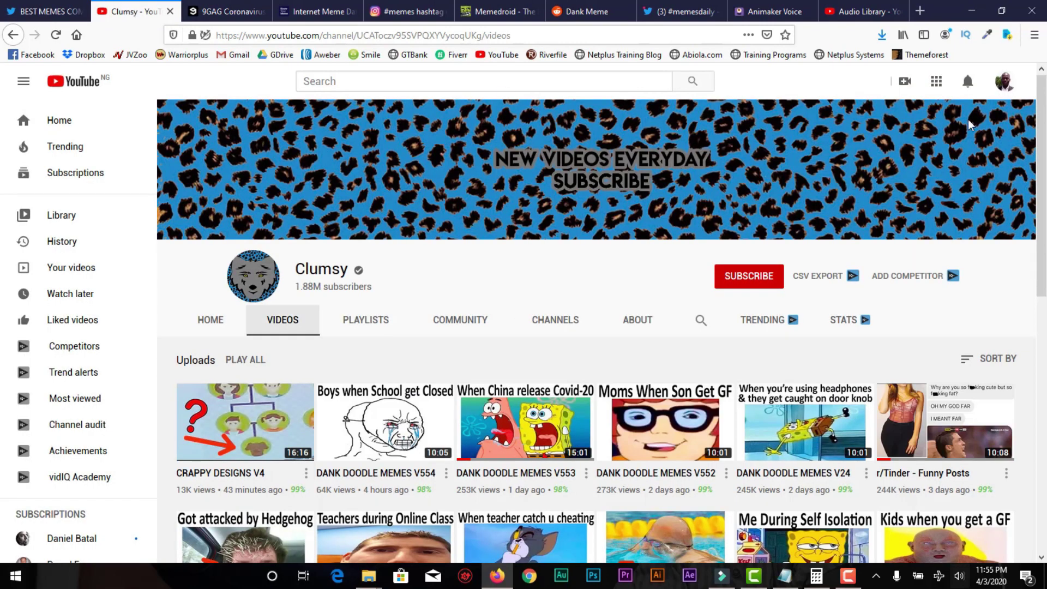
{"action": "scroll", "coordinate": [596, 327], "scroll_direction": "down", "scroll_amount": 2}
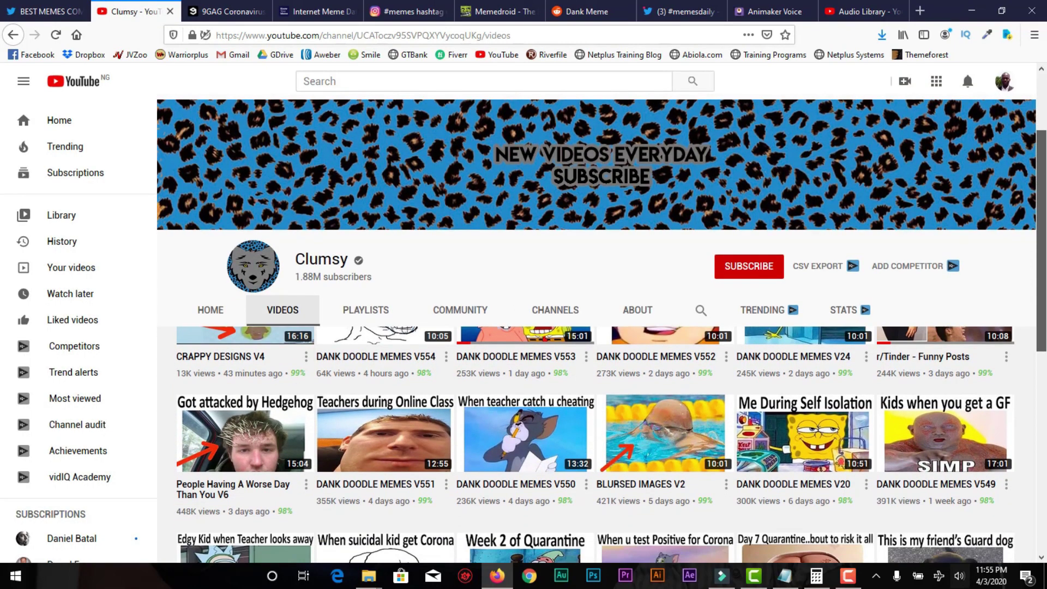
{"action": "scroll", "coordinate": [596, 328], "scroll_direction": "down", "scroll_amount": 1}
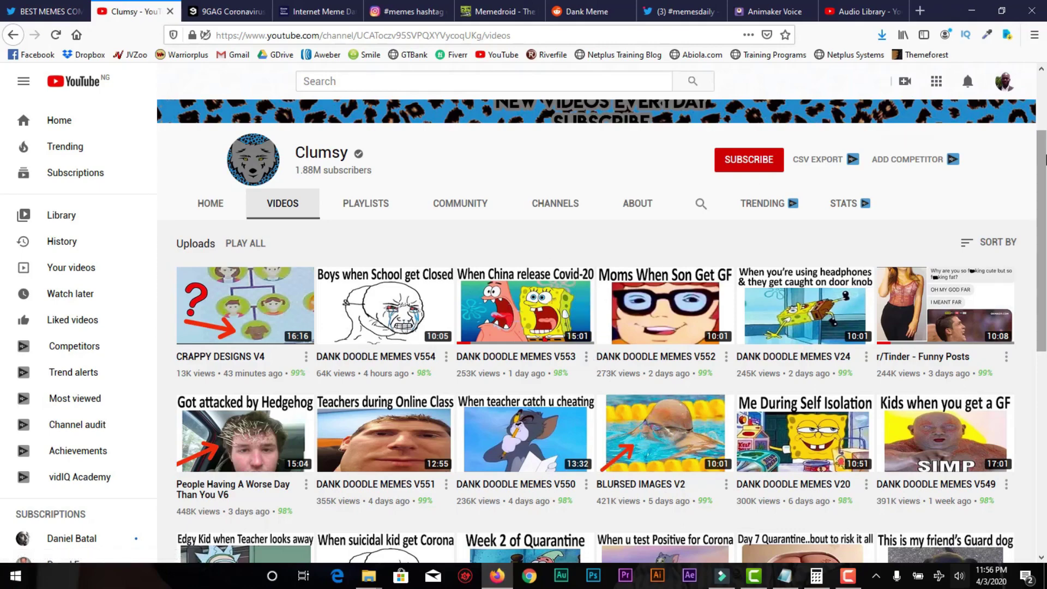
{"action": "scroll", "coordinate": [1044, 179], "scroll_direction": "down", "scroll_amount": 1}
{"action": "scroll", "coordinate": [1043, 179], "scroll_direction": "up", "scroll_amount": 1}
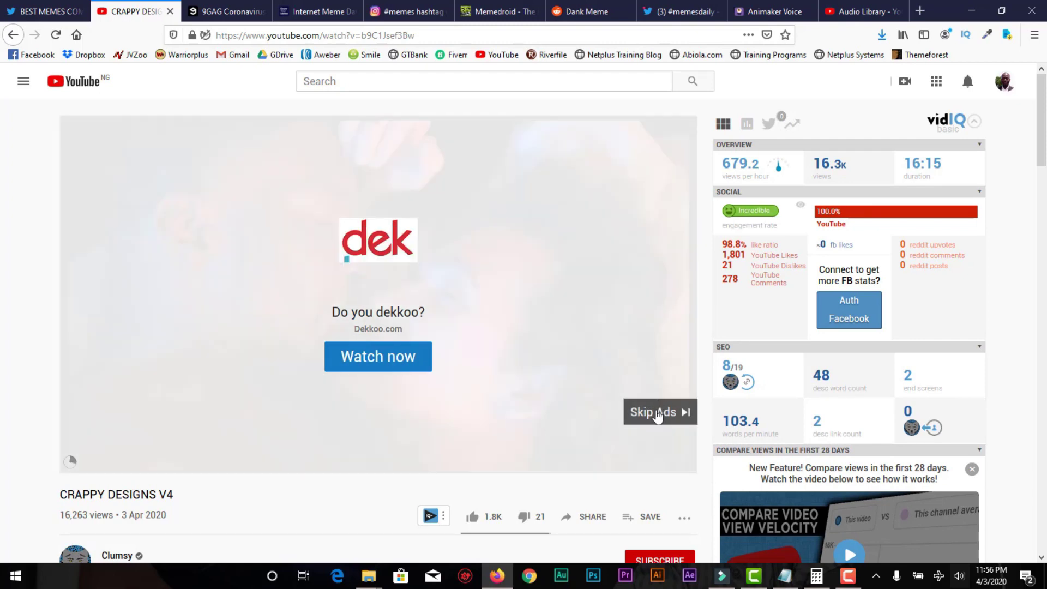
Skip the ad, then play and pause Crappy Designs V4, stopping at 0:16
{"action": "left_click", "coordinate": [654, 414]}
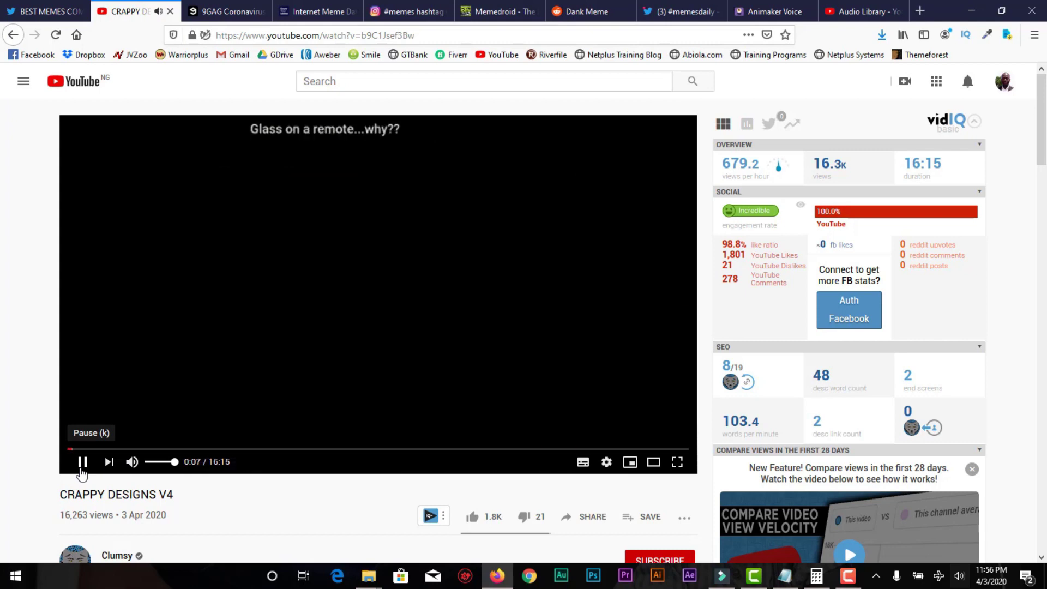
{"action": "left_click", "coordinate": [81, 470]}
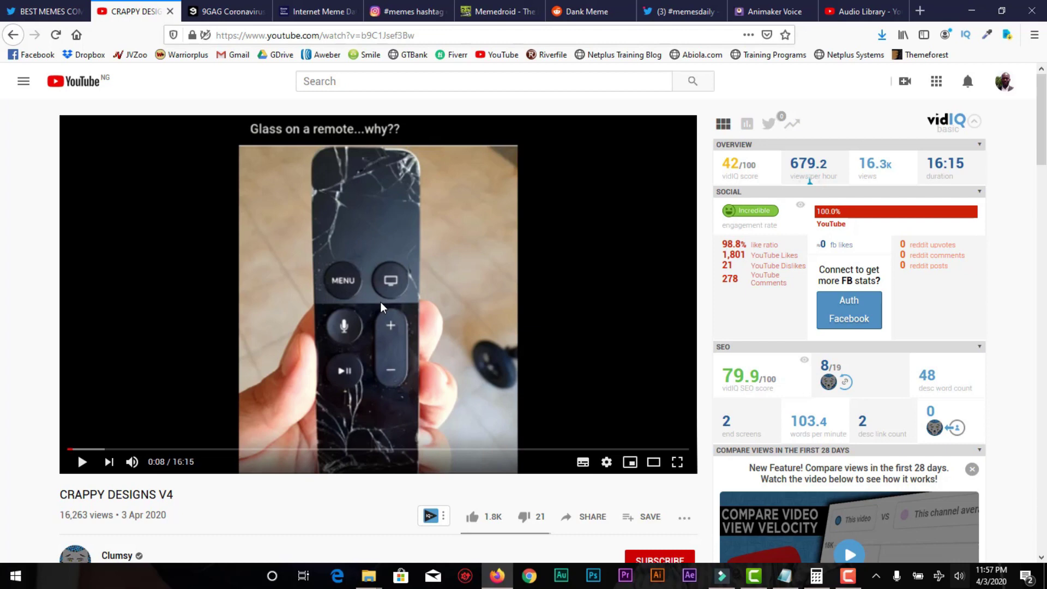
{"action": "left_click", "coordinate": [83, 463]}
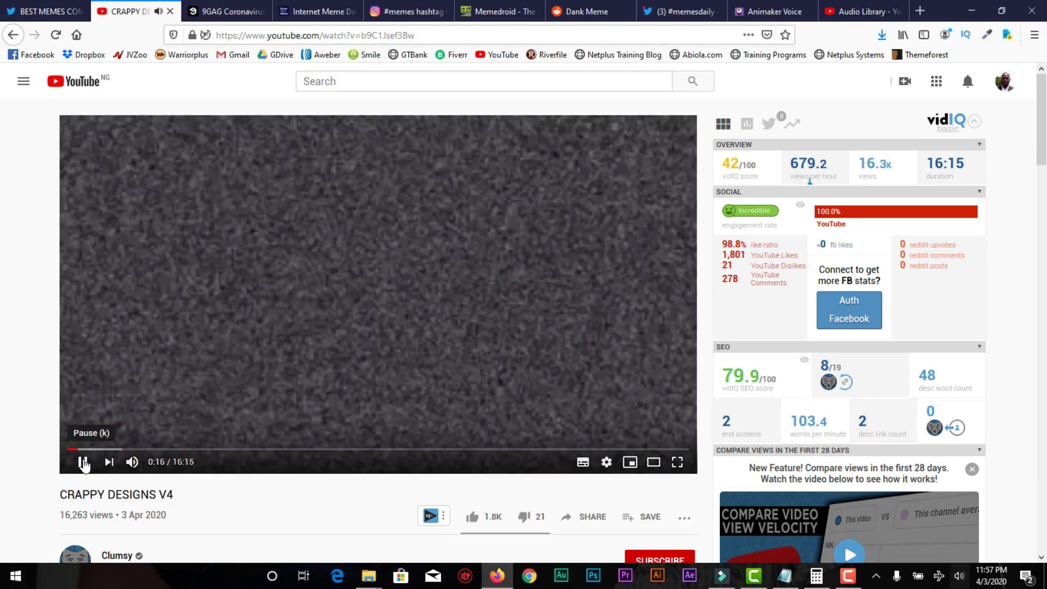
{"action": "left_click", "coordinate": [83, 463]}
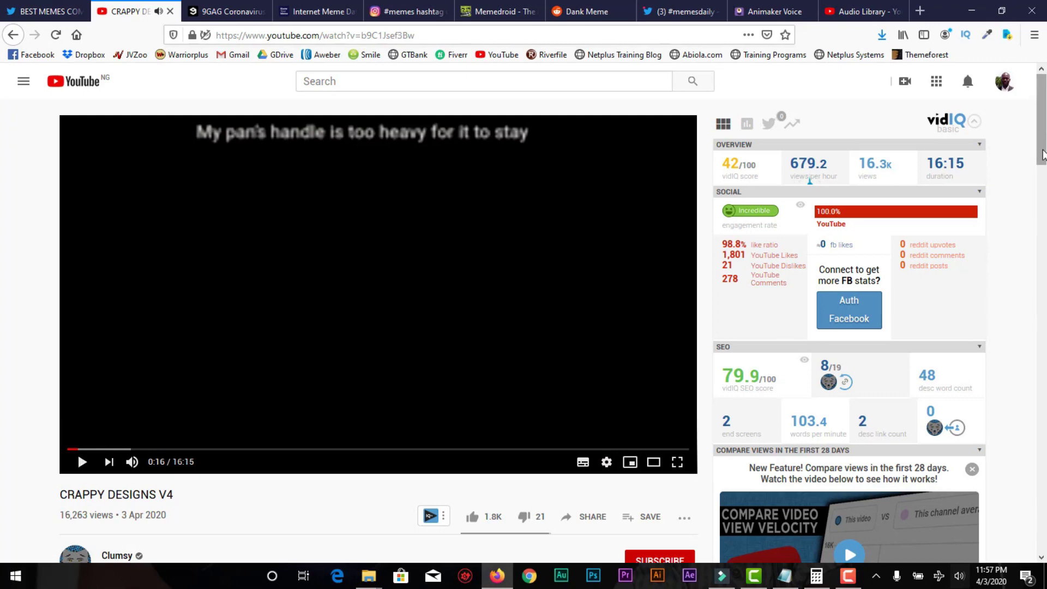
{"action": "mouse_move", "coordinate": [1043, 164]}
{"action": "left_mouse_down"}
{"action": "mouse_move", "coordinate": [1045, 219]}
{"action": "mouse_move", "coordinate": [1007, 244]}
{"action": "left_mouse_up"}
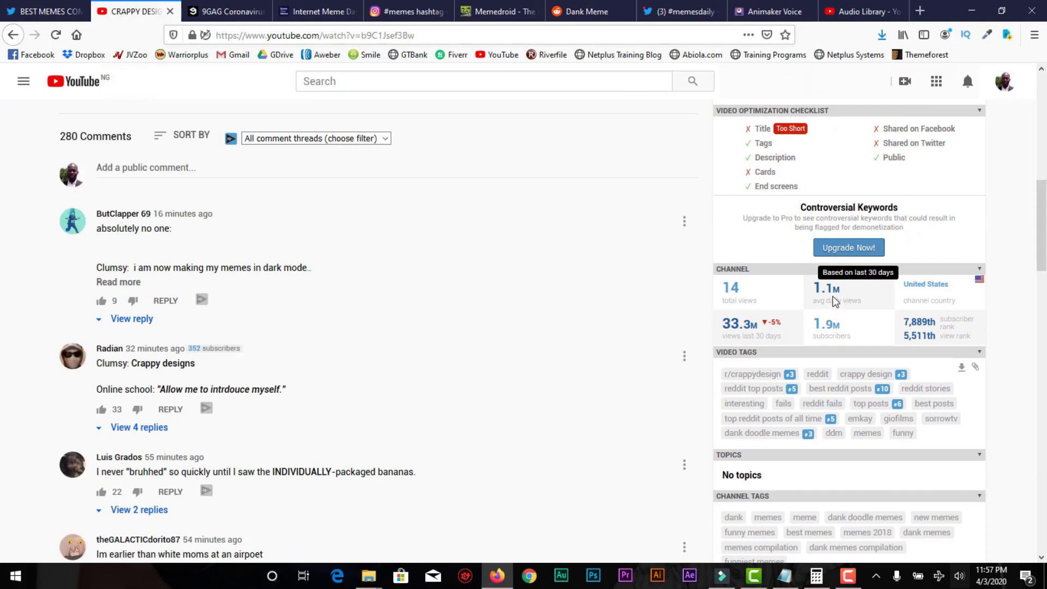
Compute 1,100,000 ÷ 1000 ÷ 10 = 110 on the calculator
{"action": "left_click", "coordinate": [816, 578]}
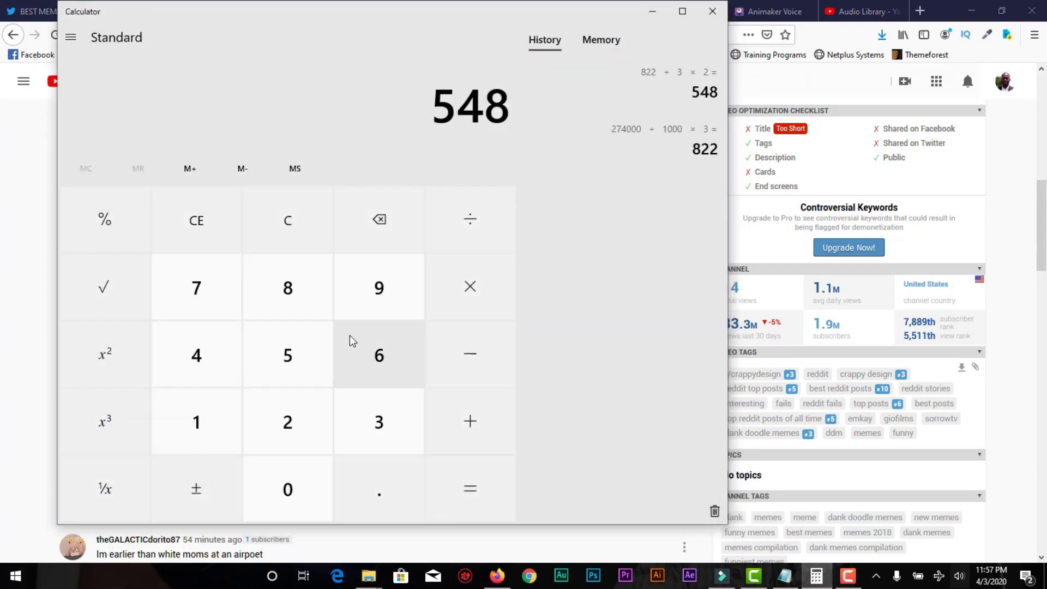
{"action": "left_click", "coordinate": [218, 410]}
{"action": "left_click", "coordinate": [218, 410]}
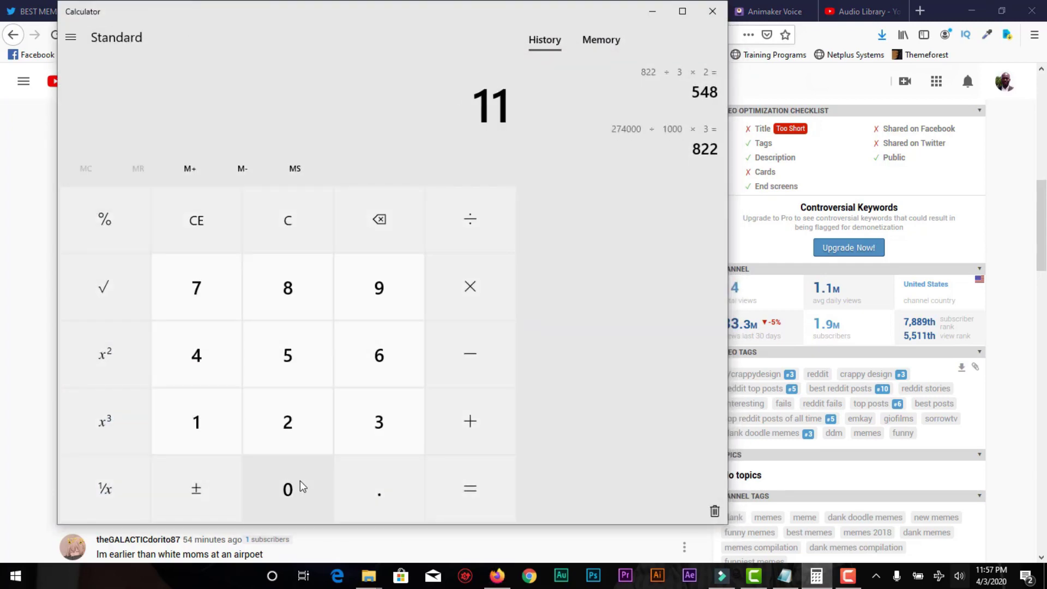
{"action": "left_click", "coordinate": [301, 480]}
{"action": "left_click", "coordinate": [300, 480]}
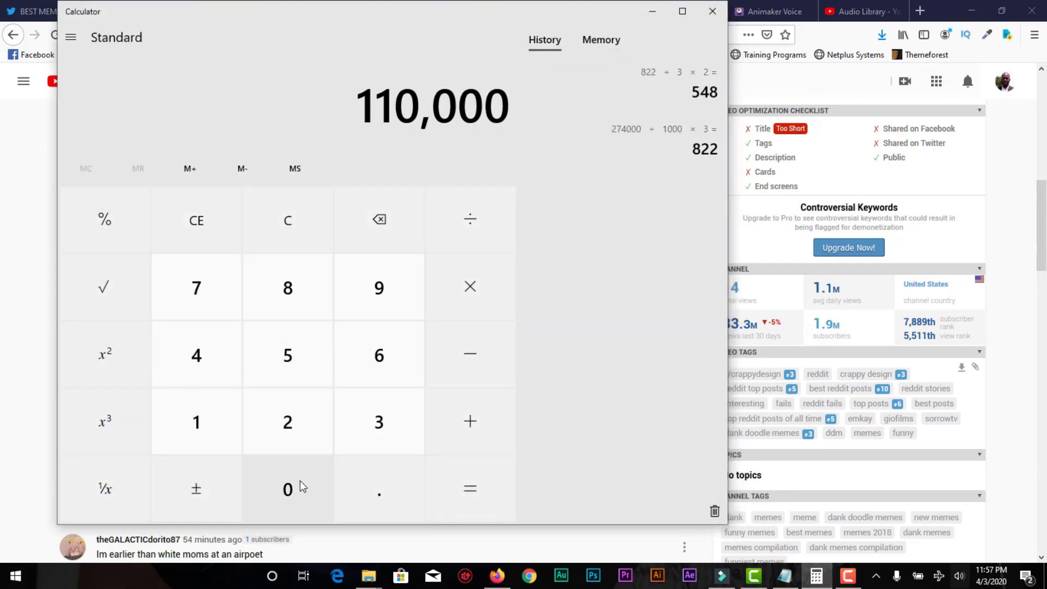
{"action": "left_click", "coordinate": [301, 480]}
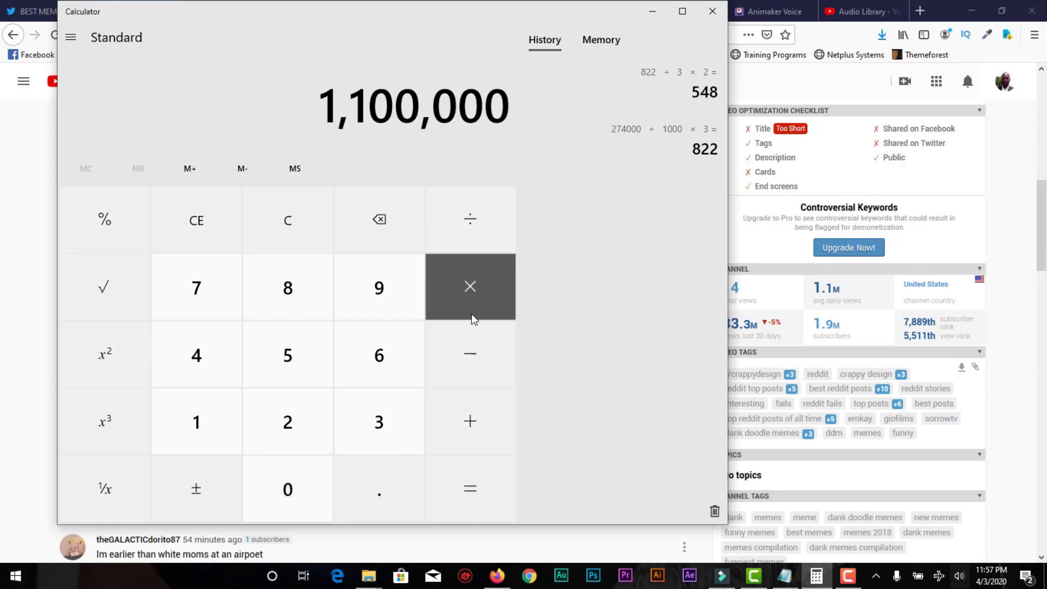
{"action": "left_click", "coordinate": [468, 239]}
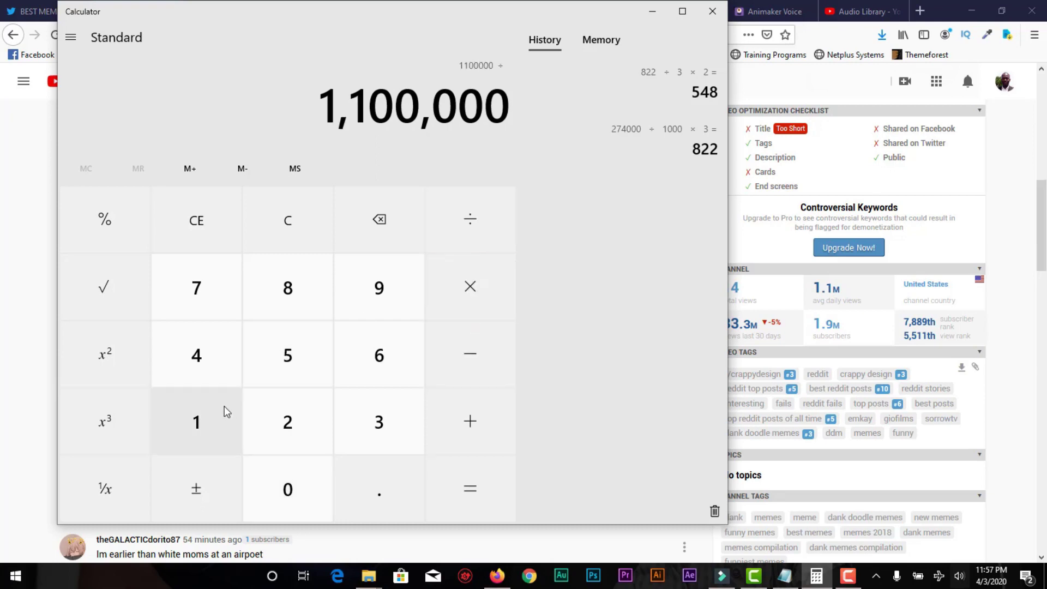
{"action": "left_click", "coordinate": [202, 425]}
{"action": "left_click", "coordinate": [298, 490]}
{"action": "left_click", "coordinate": [298, 490]}
{"action": "left_click", "coordinate": [469, 292]}
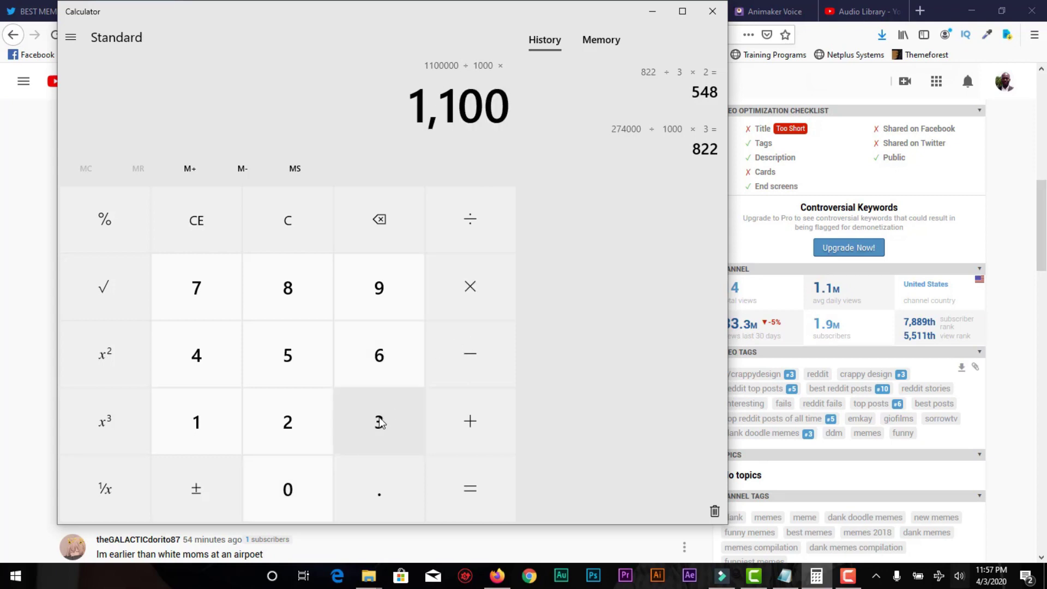
{"action": "left_click", "coordinate": [471, 239]}
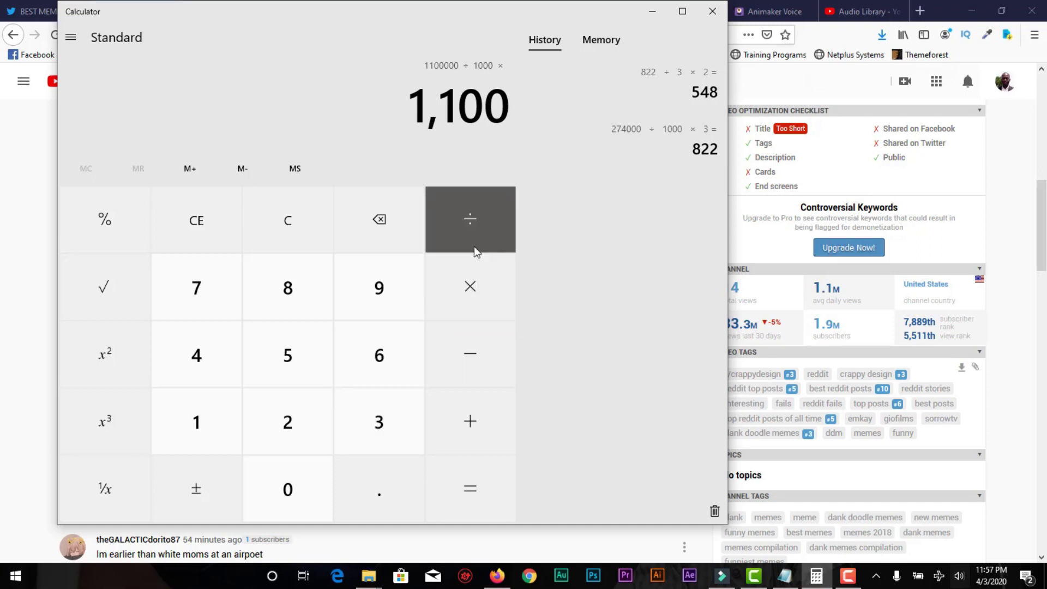
{"action": "left_click", "coordinate": [214, 420]}
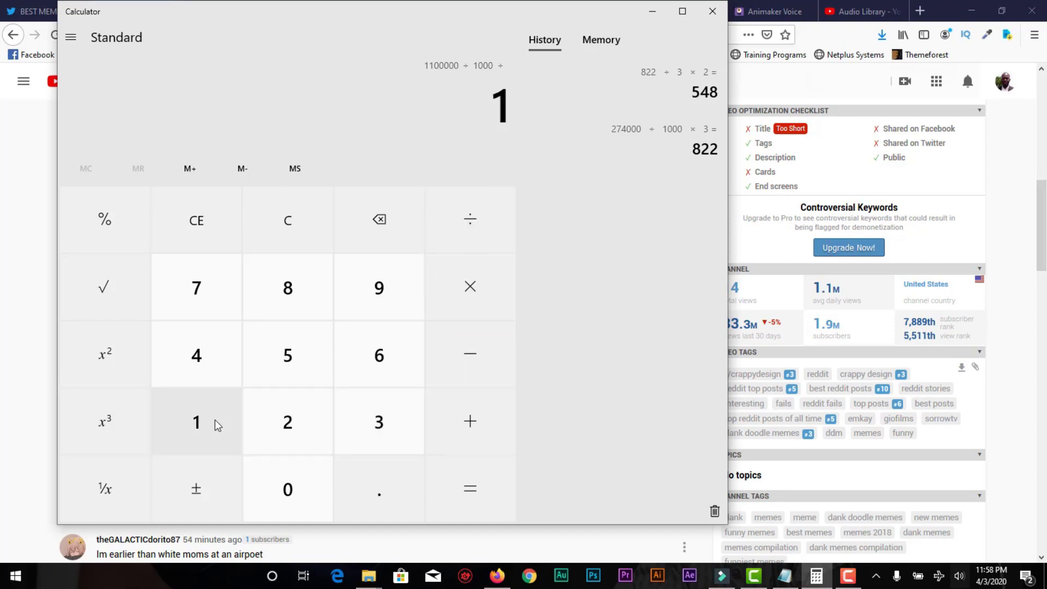
{"action": "left_click", "coordinate": [281, 479]}
{"action": "left_click", "coordinate": [467, 492]}
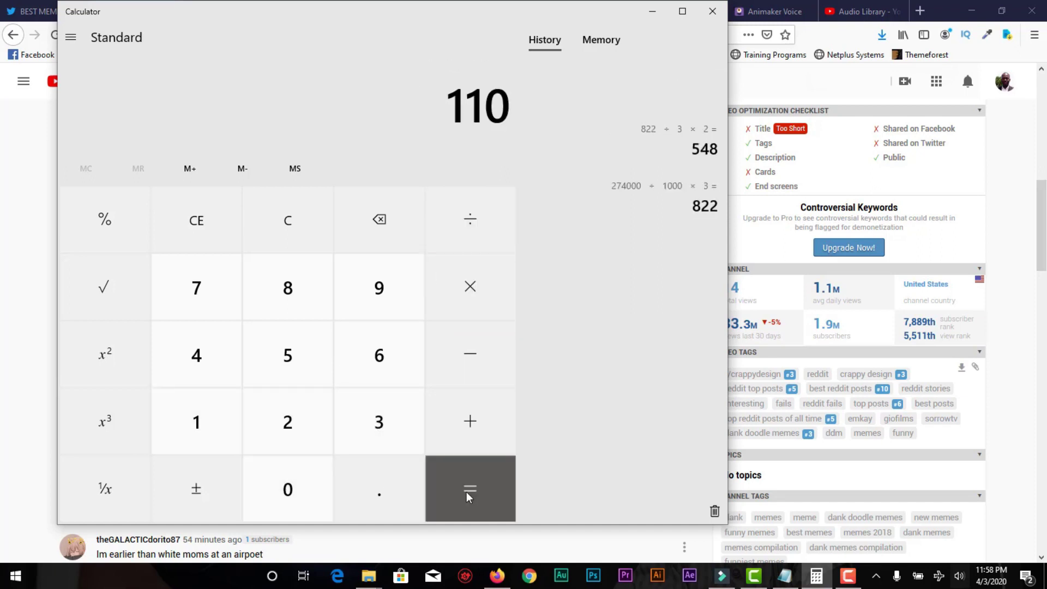
Enter 1,000,000 as the next figure
{"action": "left_click", "coordinate": [438, 306]}
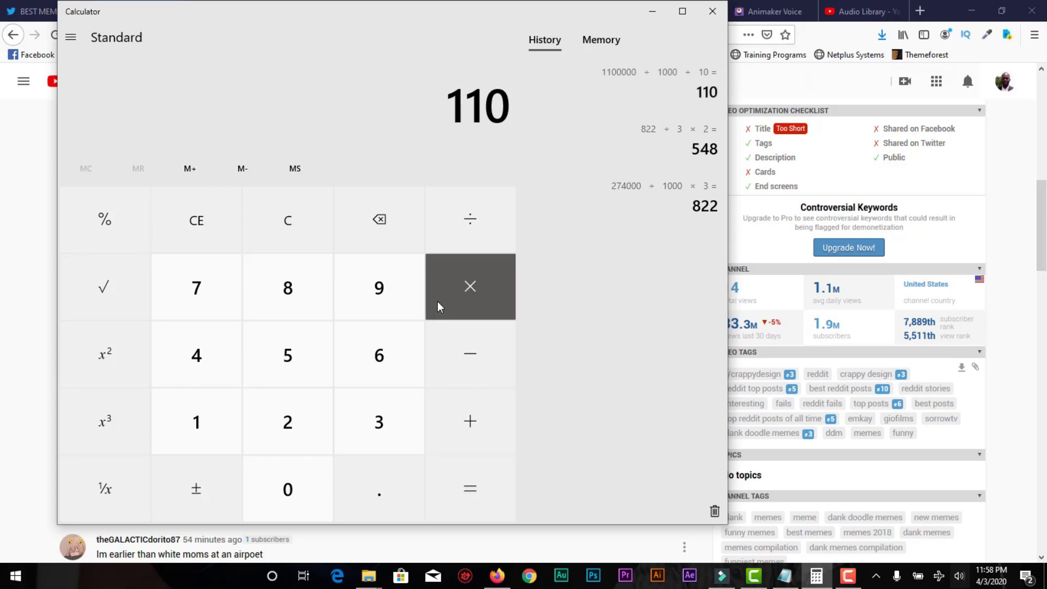
{"action": "left_click", "coordinate": [199, 423]}
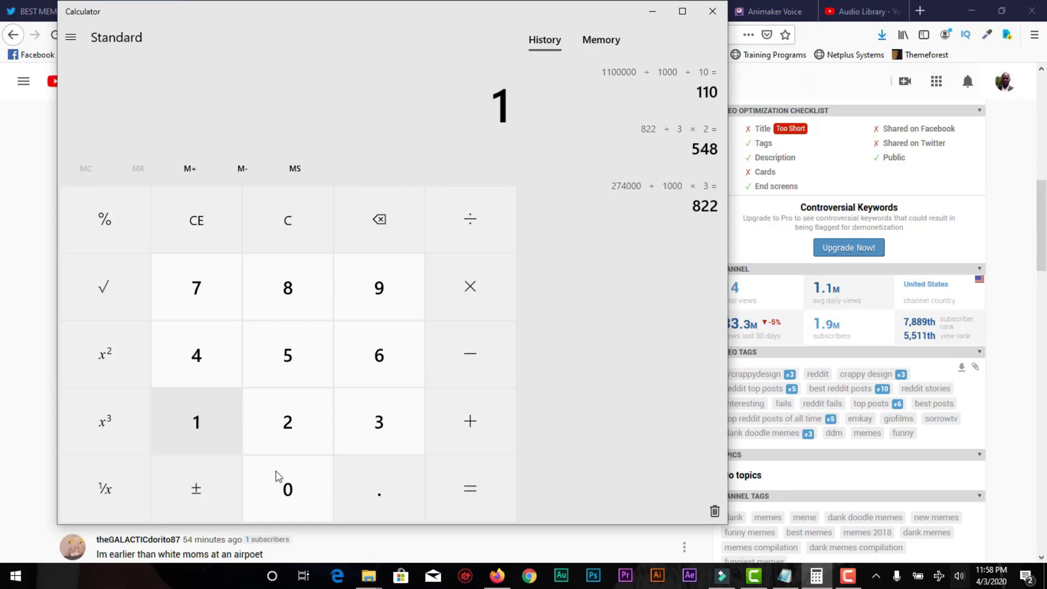
{"action": "left_click", "coordinate": [285, 494]}
{"action": "left_click", "coordinate": [286, 495]}
{"action": "left_click", "coordinate": [285, 494]}
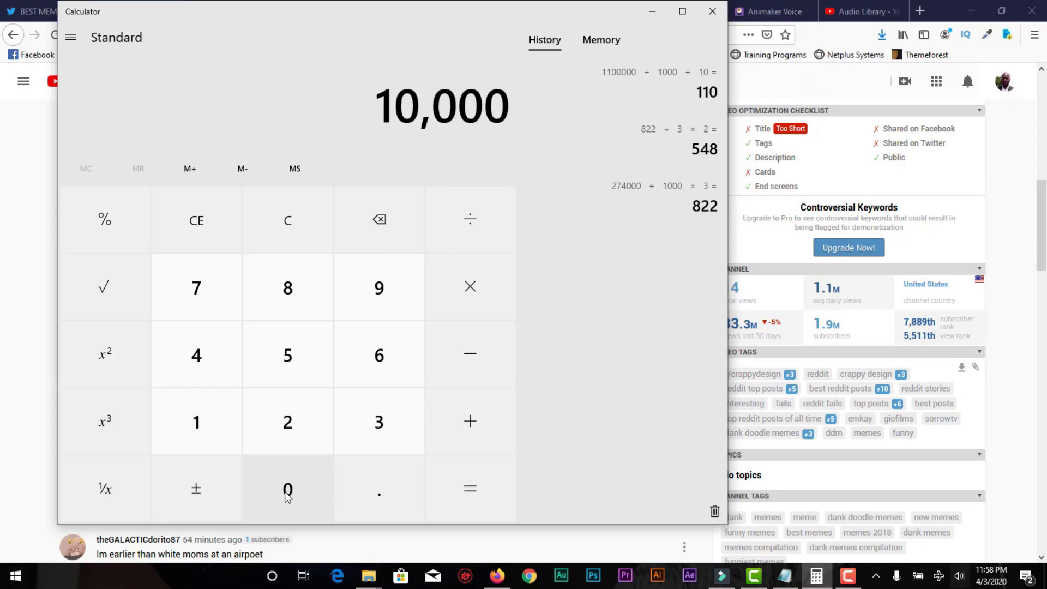
{"action": "left_click", "coordinate": [286, 494]}
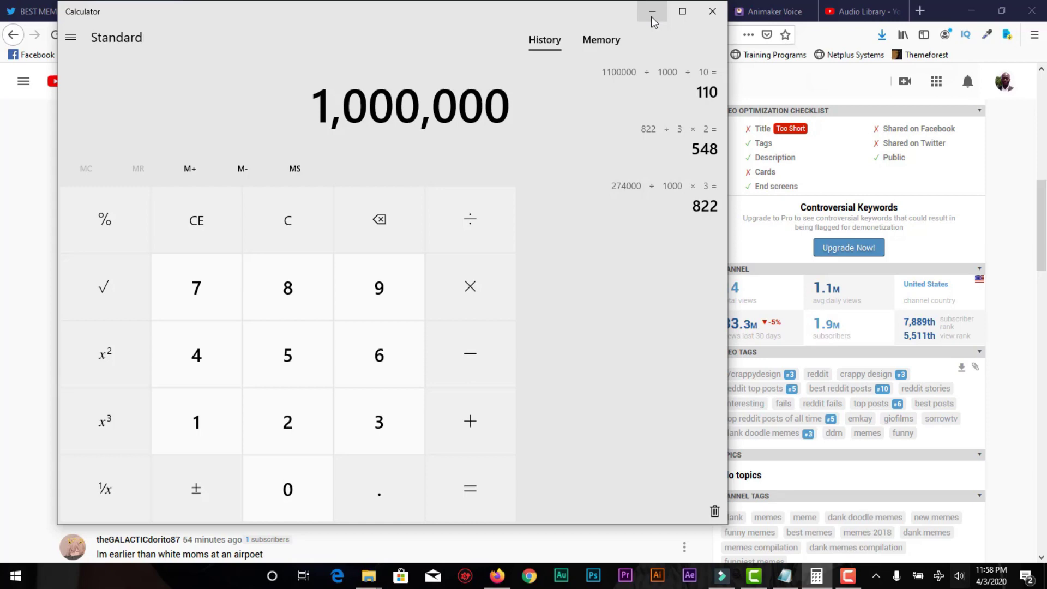
Put the calculator away and return to the Crappy Designs V4 video tab
{"action": "left_click", "coordinate": [34, 14]}
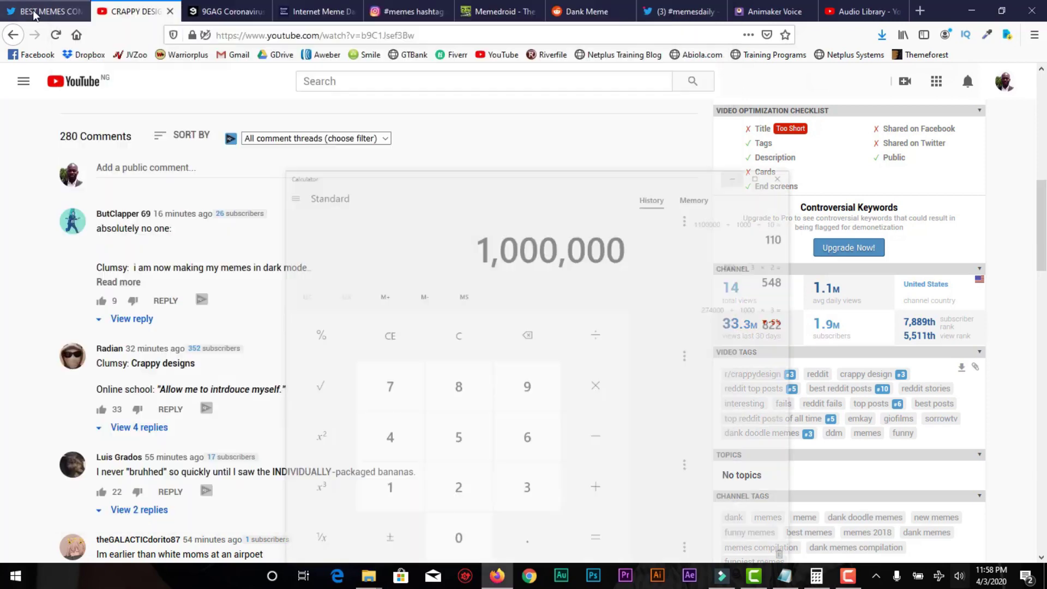
{"action": "scroll", "coordinate": [531, 164], "scroll_direction": "up", "scroll_amount": 5}
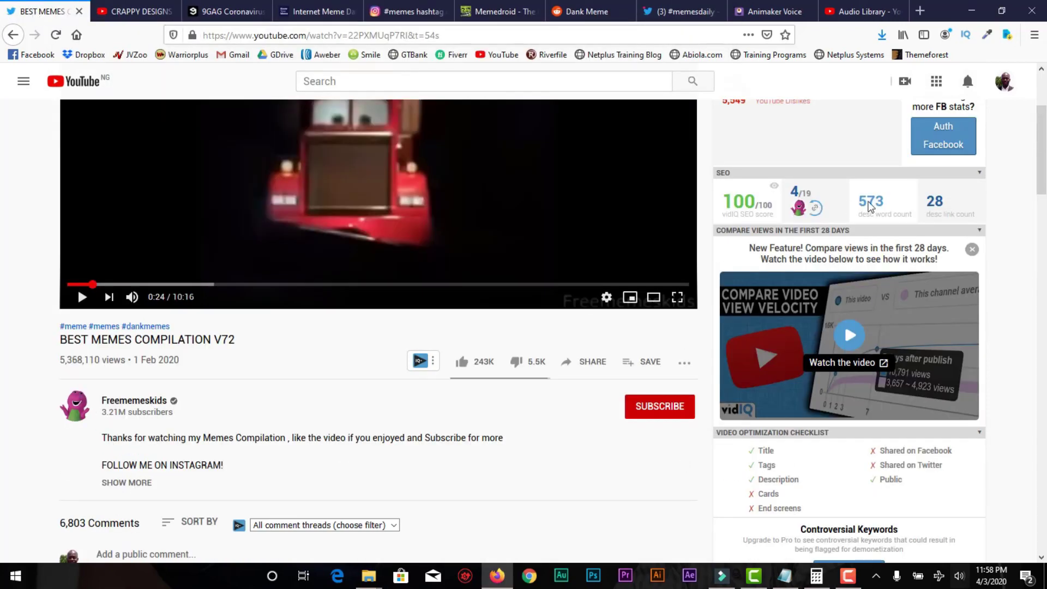
{"action": "mouse_move", "coordinate": [1041, 176]}
{"action": "left_mouse_down"}
{"action": "mouse_move", "coordinate": [1042, 210]}
{"action": "mouse_move", "coordinate": [1041, 196]}
{"action": "left_mouse_up"}
{"action": "mouse_move", "coordinate": [804, 527]}
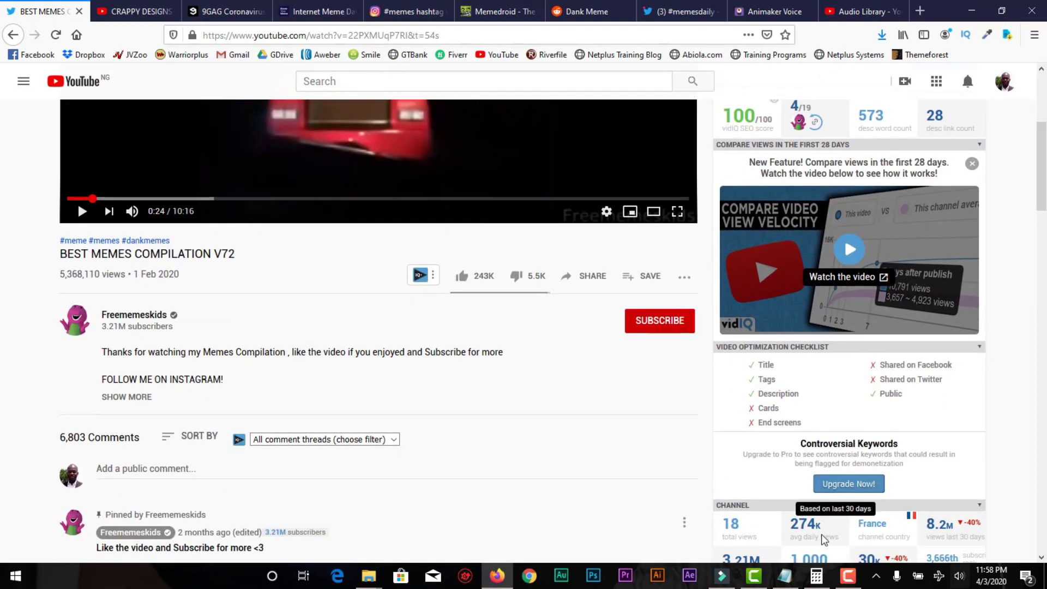
{"action": "left_click", "coordinate": [123, 17]}
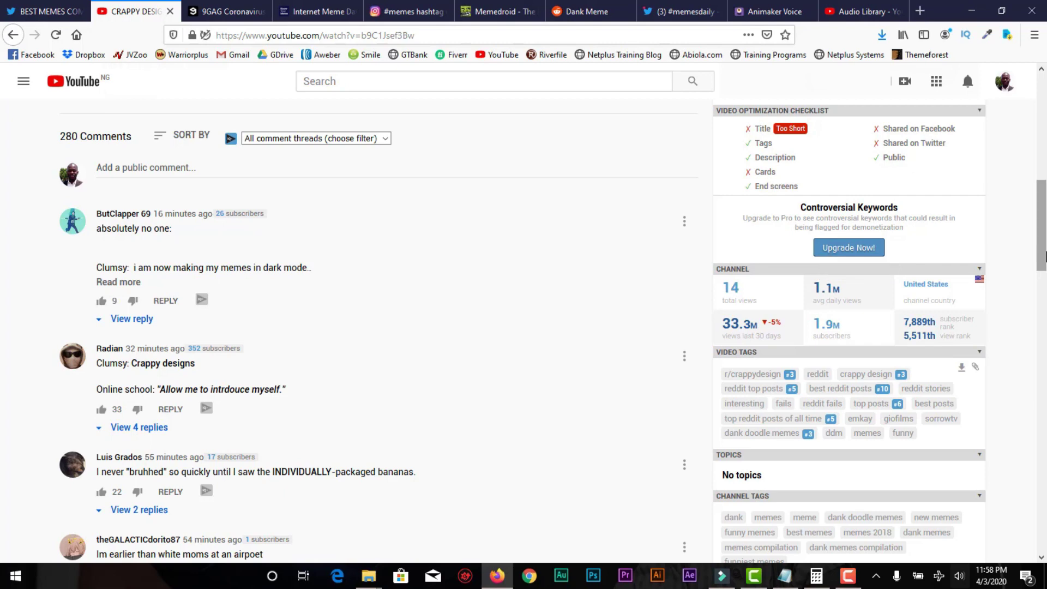
{"action": "left_click_drag", "start_coordinate": [1045, 257], "coordinate": [1044, 234]}
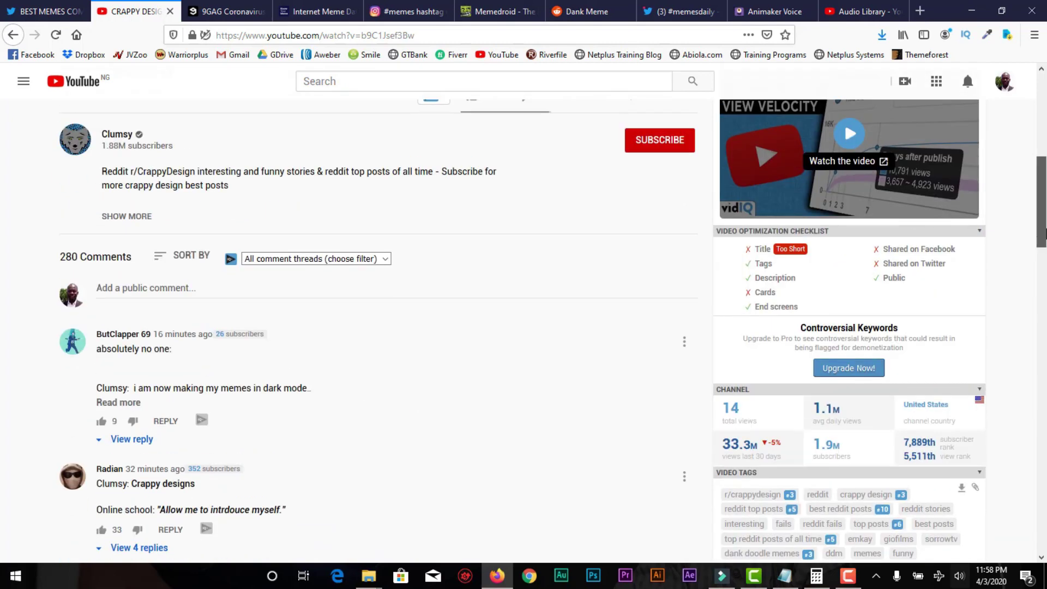
{"action": "scroll", "coordinate": [1045, 238], "scroll_direction": "down", "scroll_amount": 2}
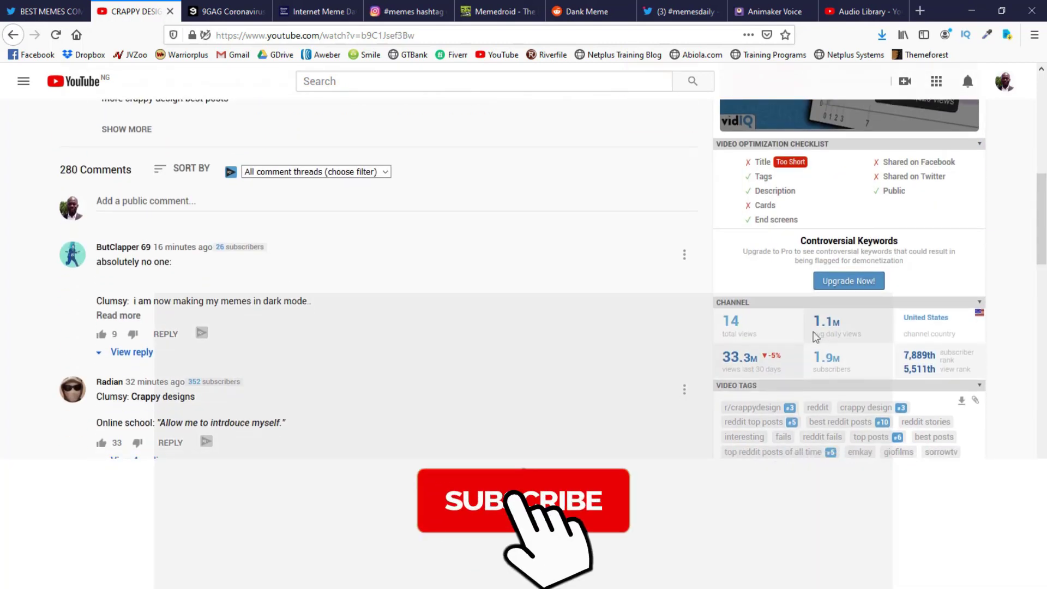
Work out 1,000,000 ÷ 1000 × 2 = 2,000, then minimise Calculator
{"action": "key", "text": "alt+Tab"}
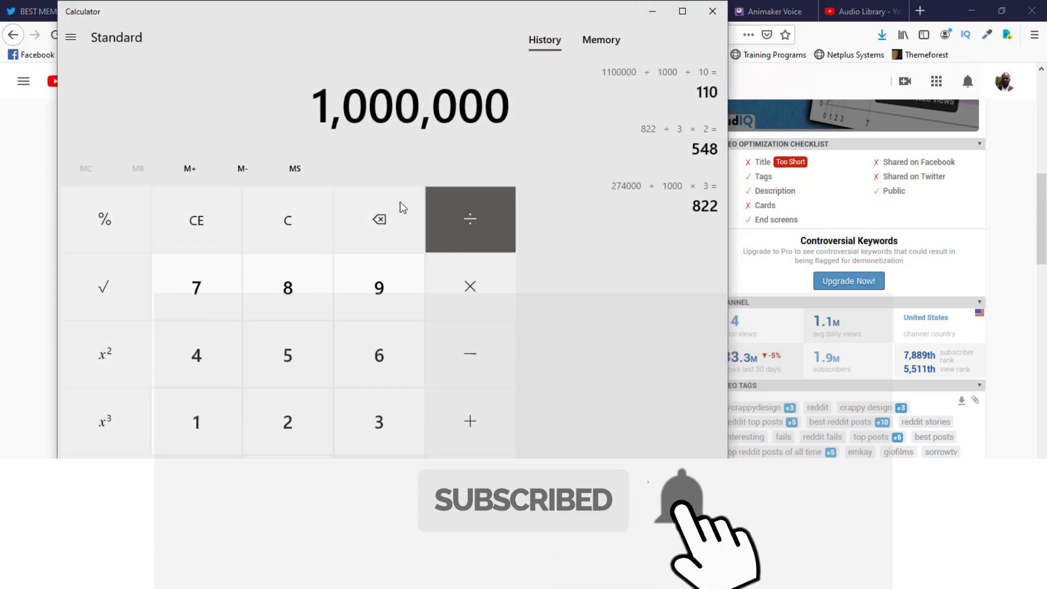
{"action": "left_click", "coordinate": [480, 229]}
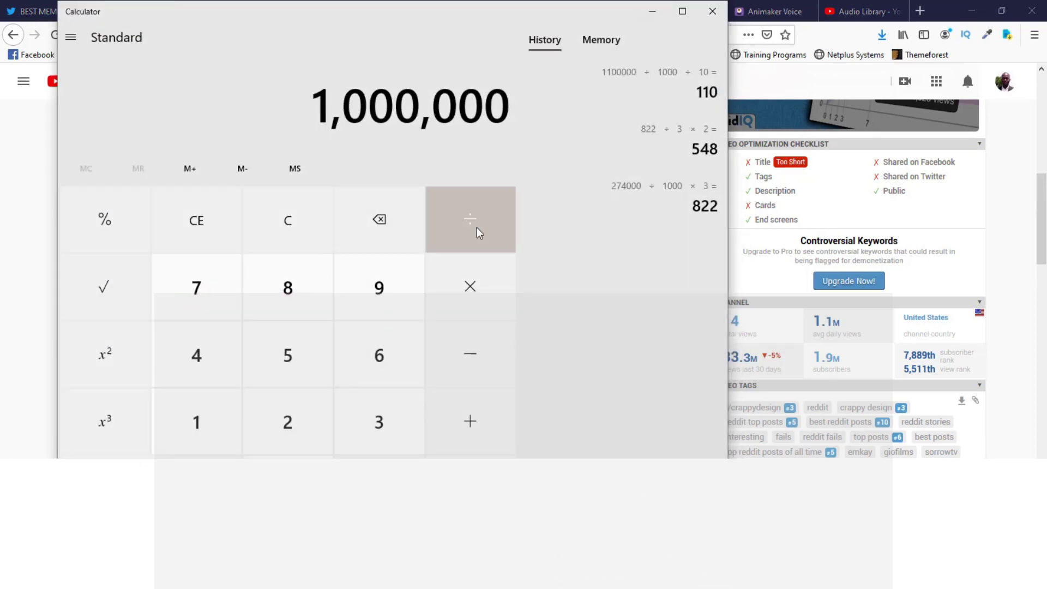
{"action": "left_click", "coordinate": [217, 422]}
{"action": "double_click", "coordinate": [286, 486]}
{"action": "left_click", "coordinate": [286, 486]}
{"action": "left_click", "coordinate": [467, 296]}
{"action": "left_click", "coordinate": [293, 424]}
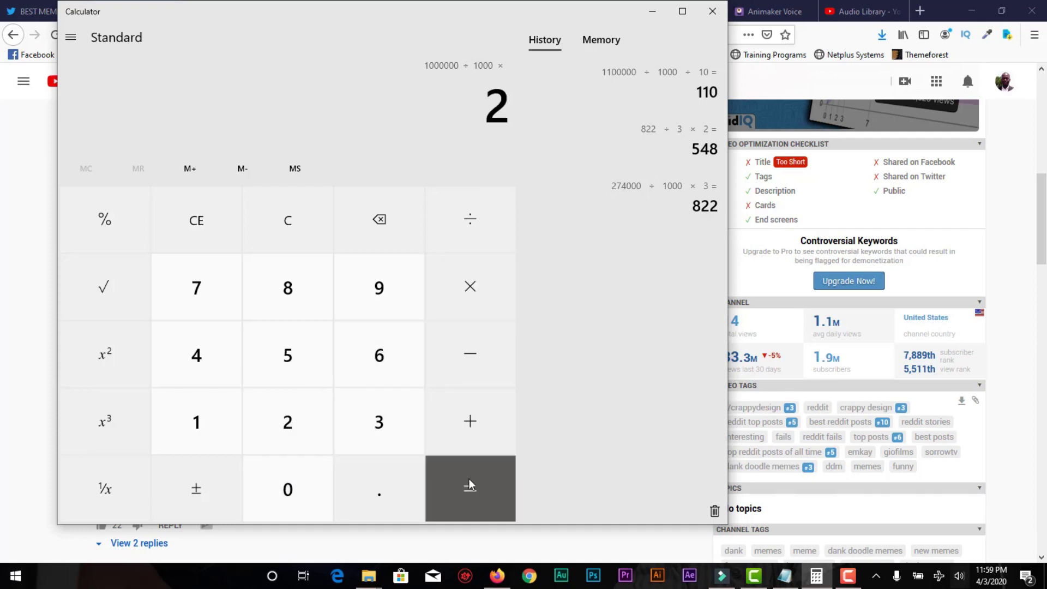
{"action": "left_click", "coordinate": [480, 485]}
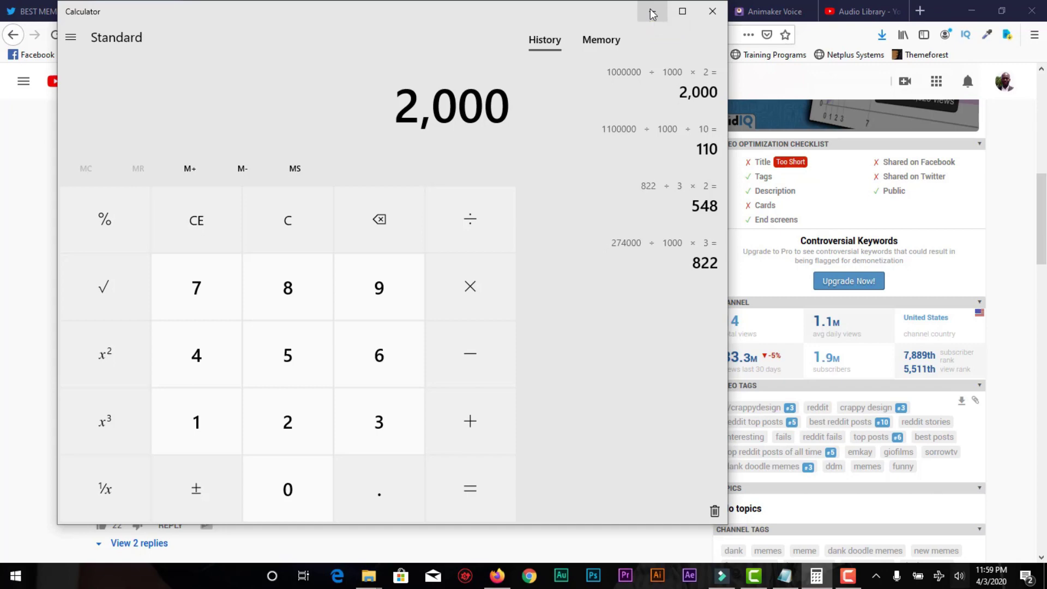
{"action": "left_click", "coordinate": [651, 14]}
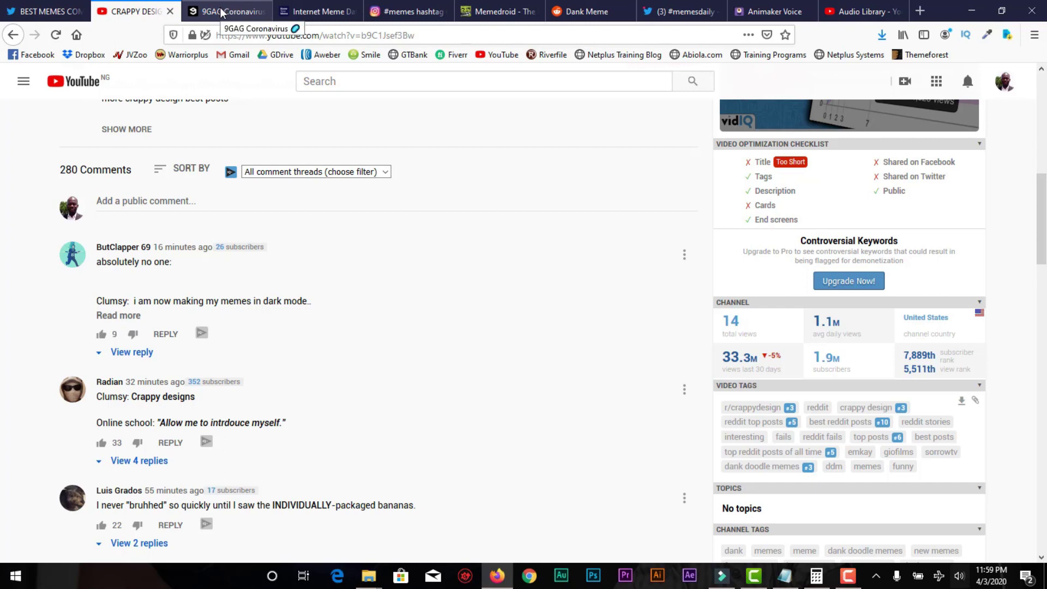
Tour 9GAG, Know Your Meme, Instagram #memes, Memedroid, reddit and Twitter #memesdaily, ending on 9GAG
{"action": "mouse_move", "coordinate": [232, 11]}
{"action": "left_click", "coordinate": [221, 12]}
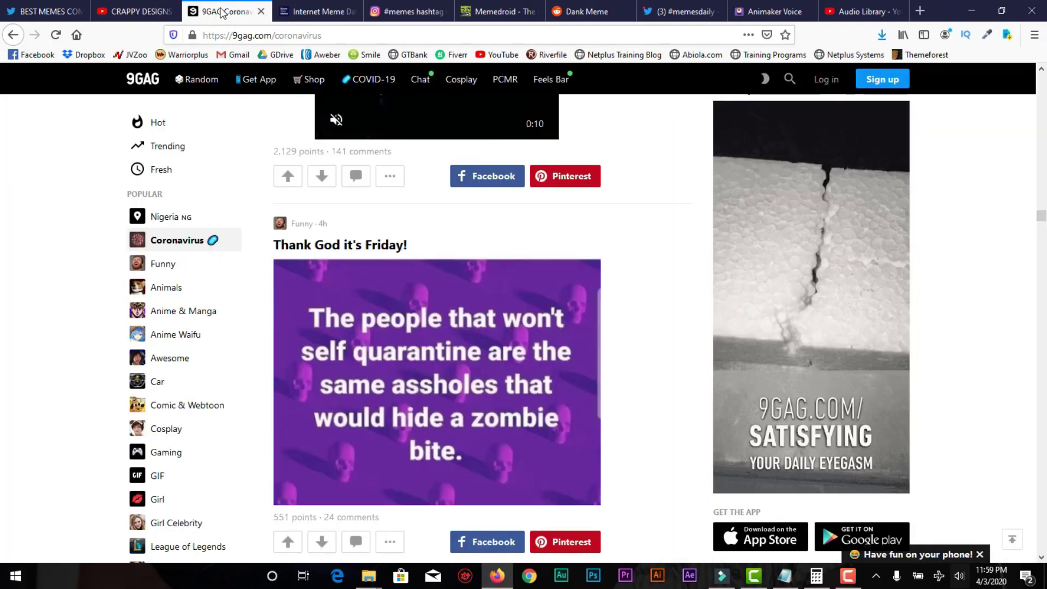
{"action": "left_click", "coordinate": [319, 14]}
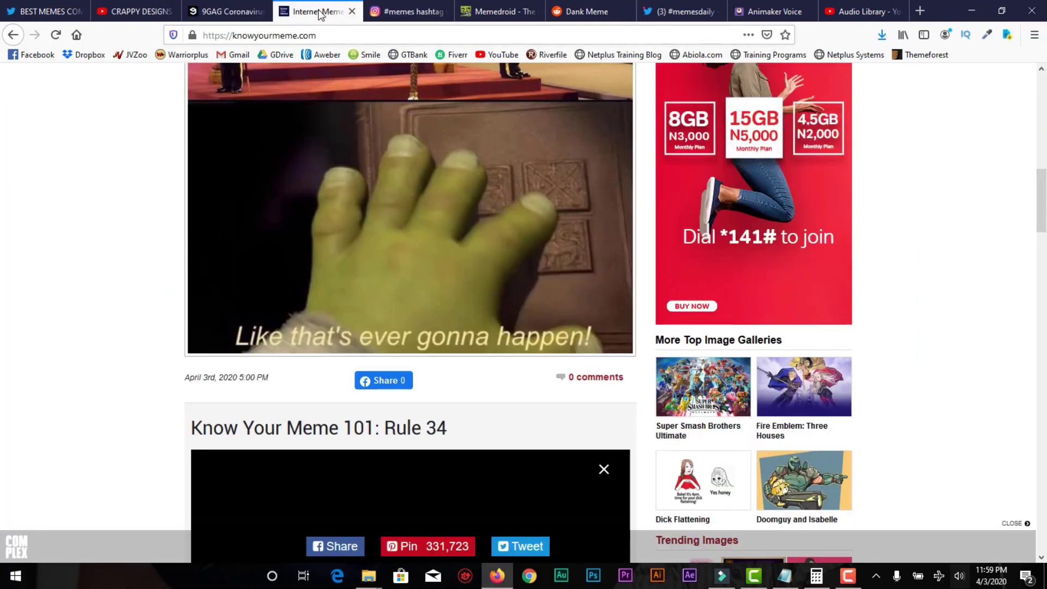
{"action": "left_click", "coordinate": [382, 11]}
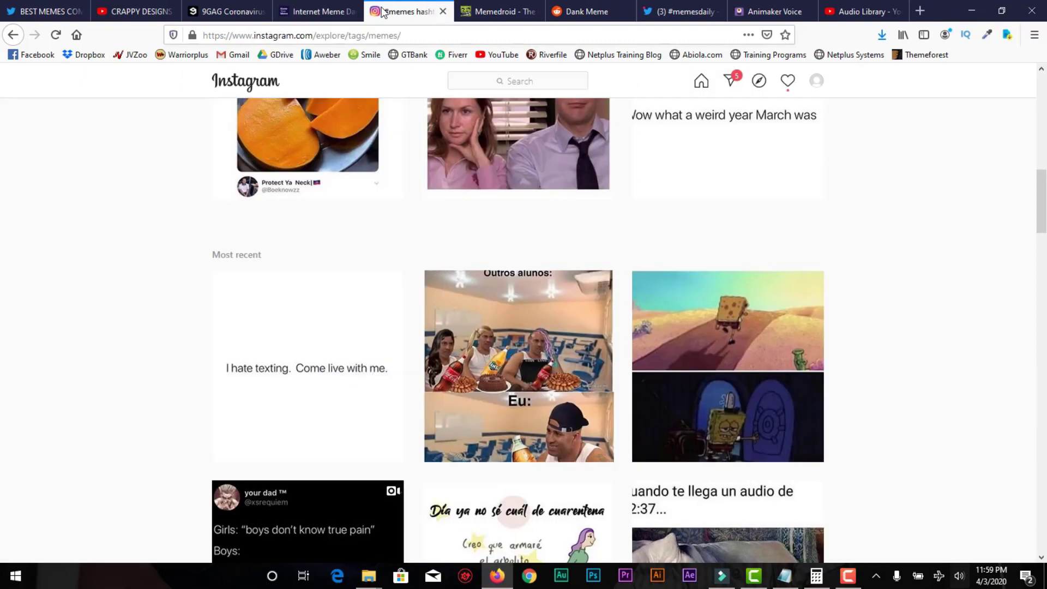
{"action": "left_click_drag", "start_coordinate": [1045, 198], "coordinate": [1043, 343]}
{"action": "left_click", "coordinate": [501, 15]}
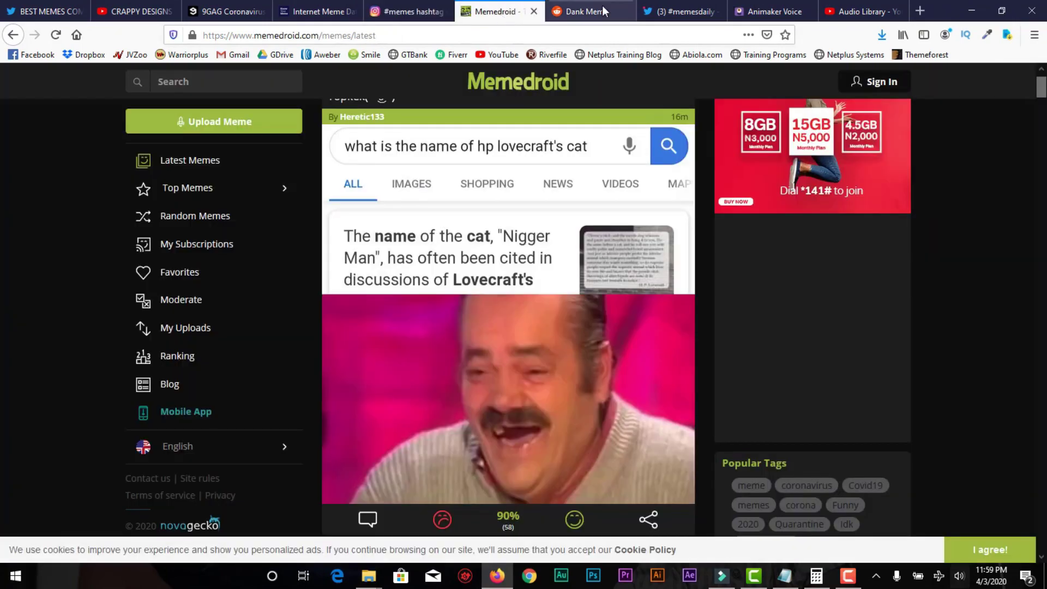
{"action": "left_click", "coordinate": [636, 12]}
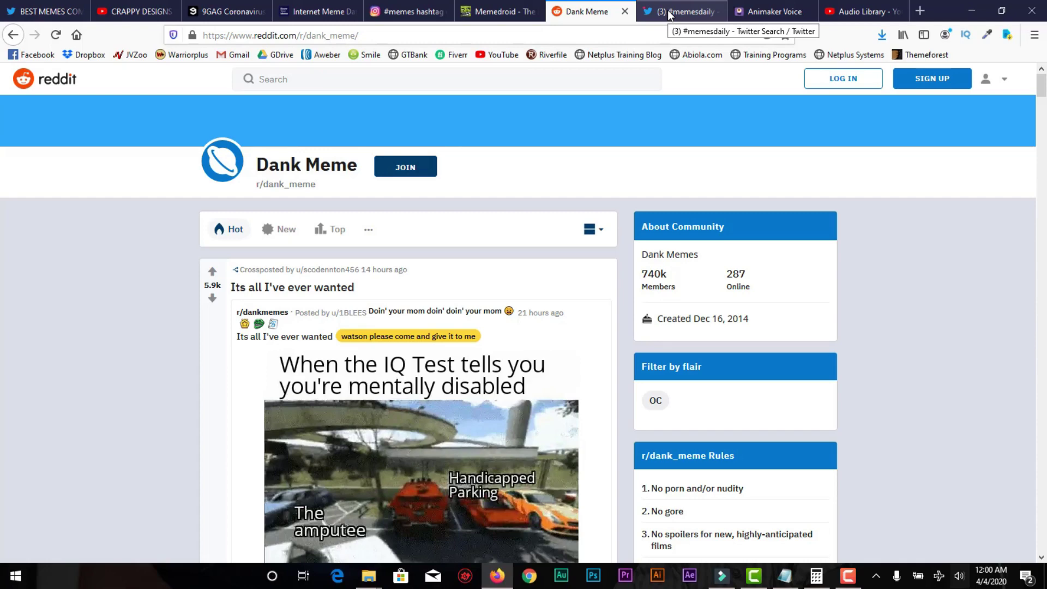
{"action": "left_click", "coordinate": [668, 10]}
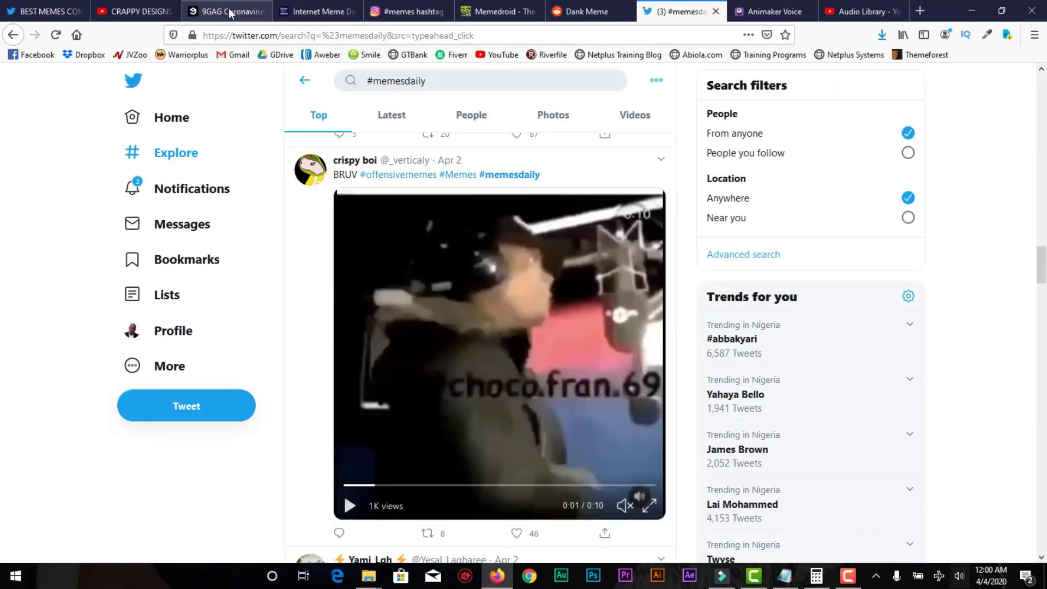
{"action": "left_click", "coordinate": [231, 12]}
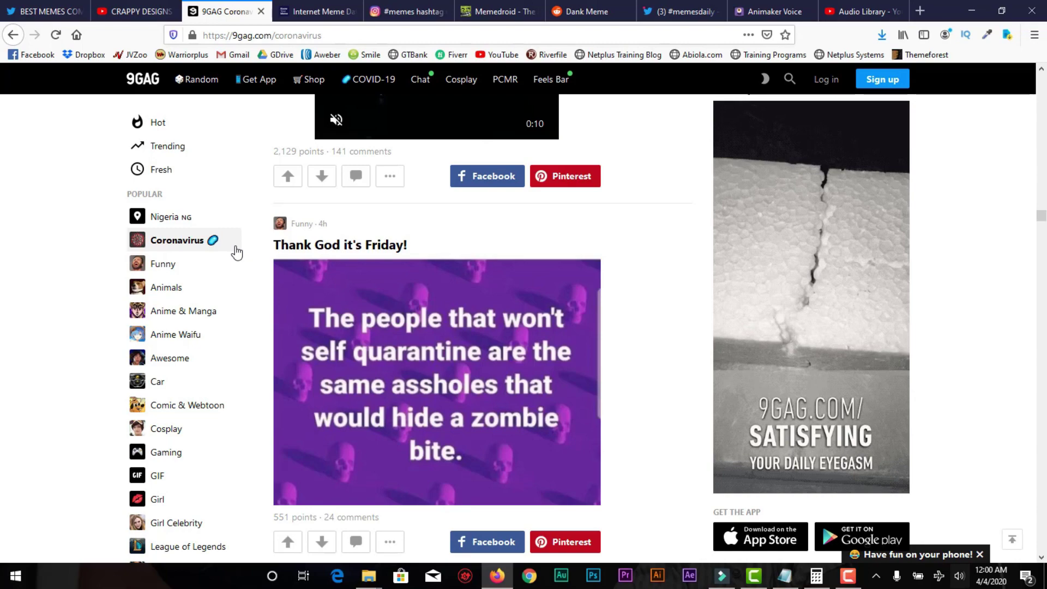
Open 9GAG's Funny feed, unmute then mute the fox video, and pause the gymnastics and cat videos
{"action": "left_click", "coordinate": [168, 265]}
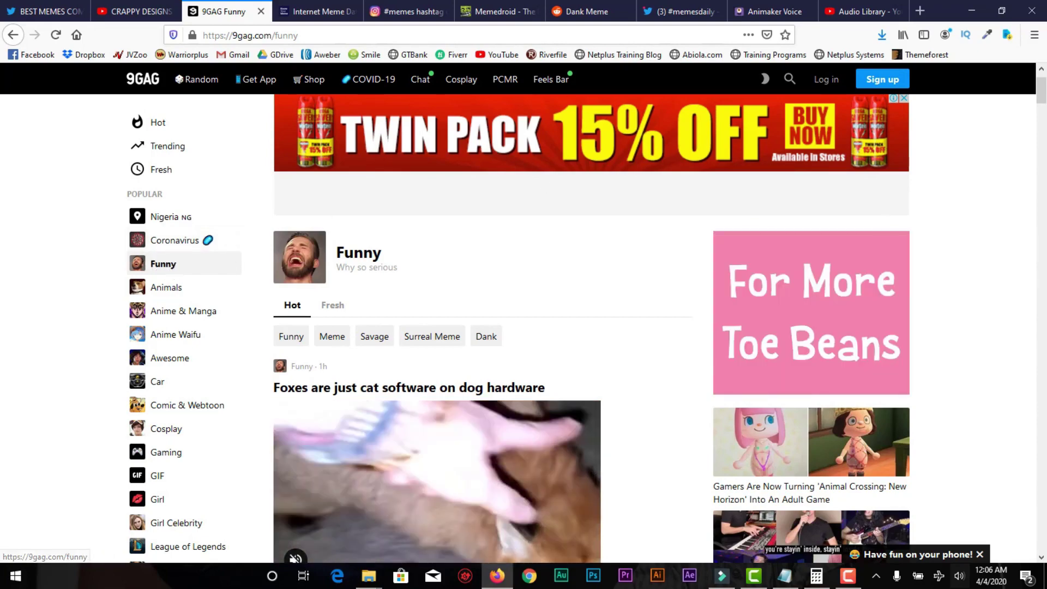
{"action": "scroll", "coordinate": [527, 225], "scroll_direction": "down", "scroll_amount": 1}
{"action": "scroll", "coordinate": [526, 226], "scroll_direction": "down", "scroll_amount": 2}
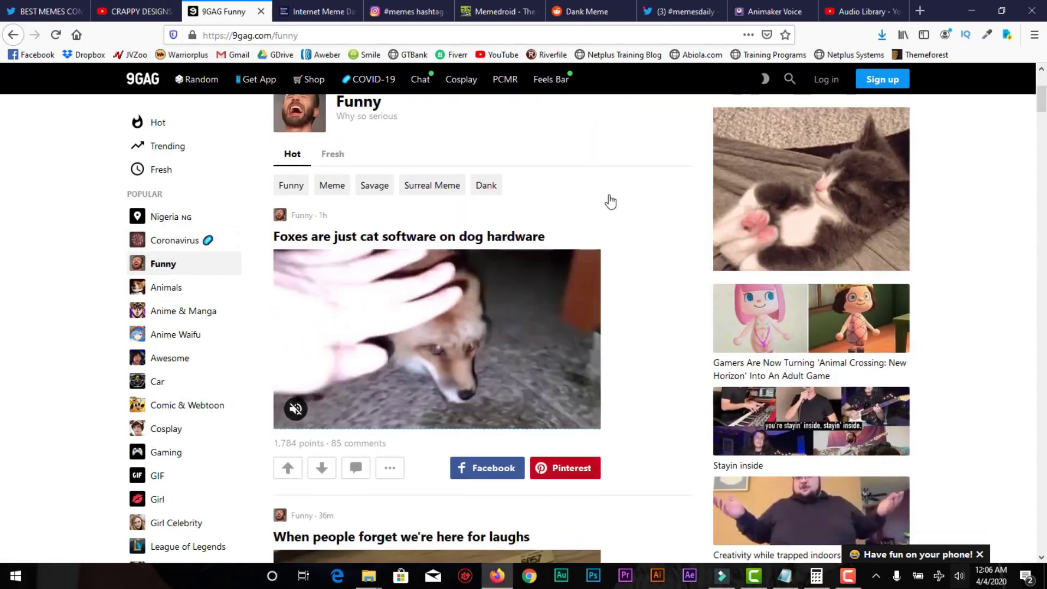
{"action": "left_click", "coordinate": [391, 289]}
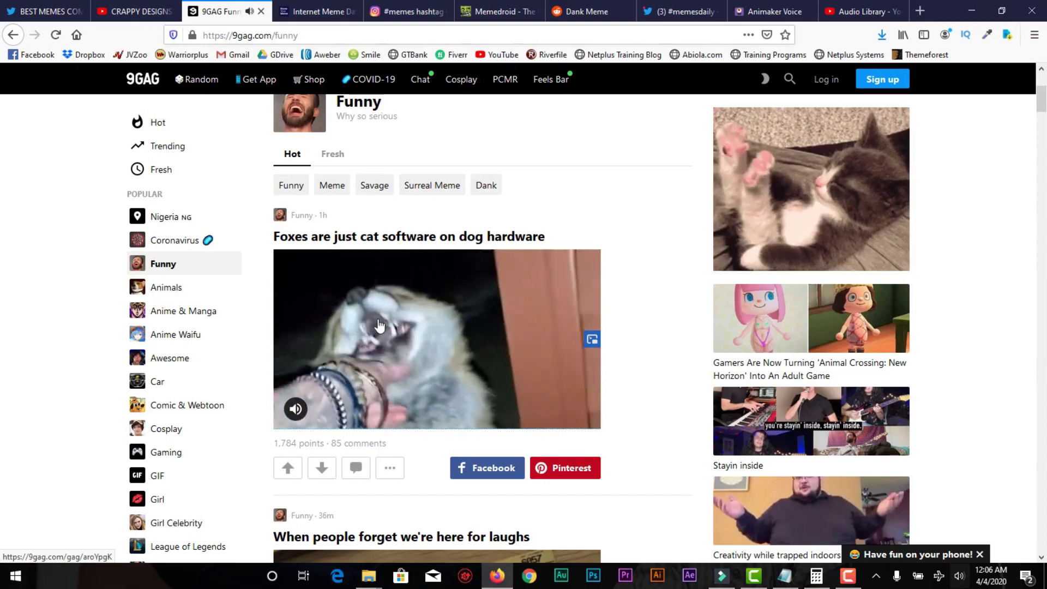
{"action": "left_click", "coordinate": [379, 326]}
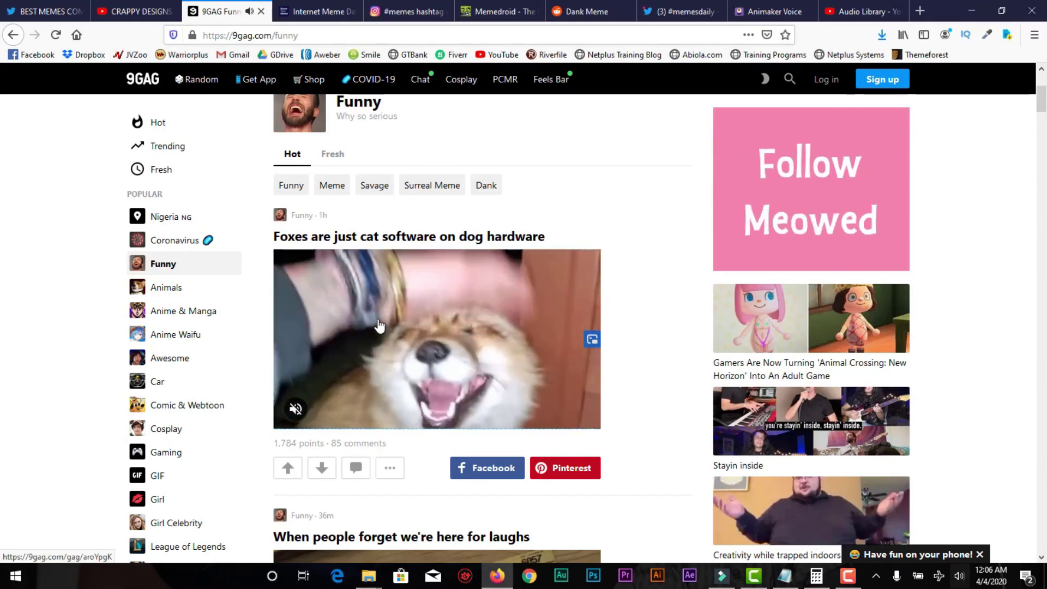
{"action": "left_click_drag", "start_coordinate": [1042, 105], "coordinate": [1044, 123]}
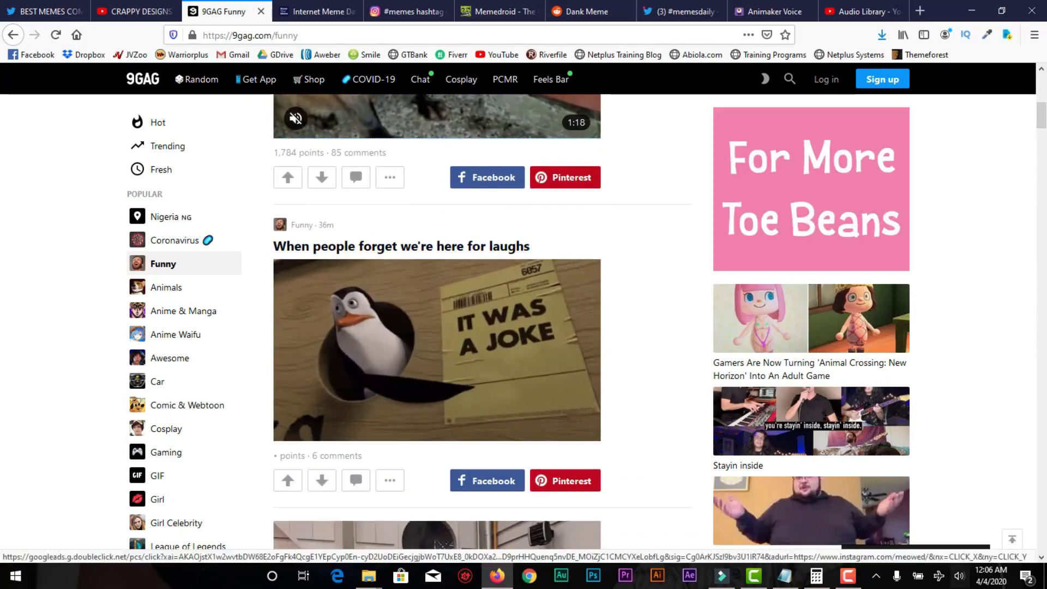
{"action": "left_click_drag", "start_coordinate": [1043, 122], "coordinate": [1044, 149]}
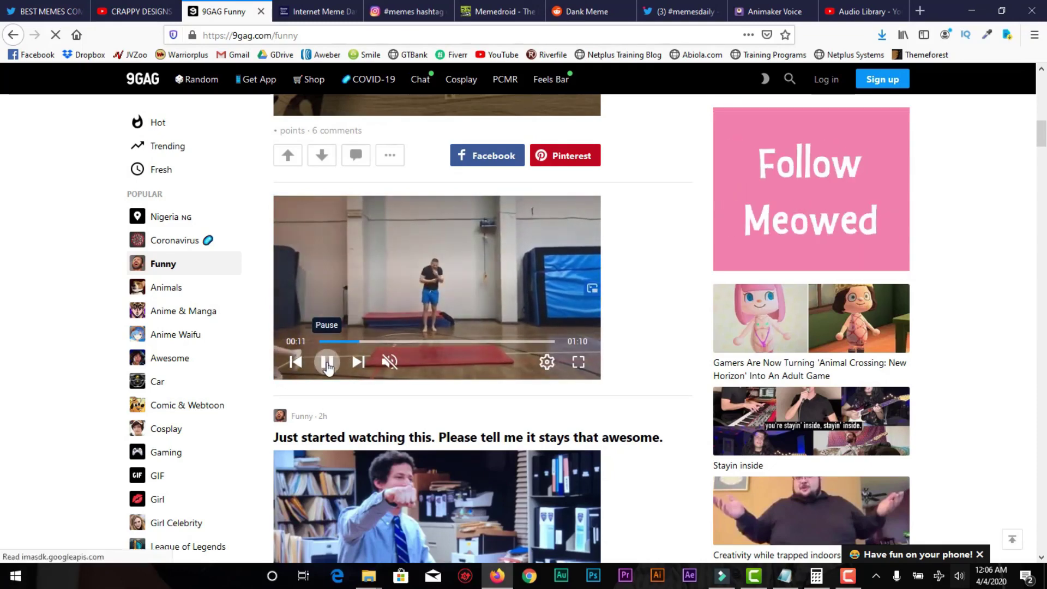
{"action": "left_click", "coordinate": [326, 362]}
{"action": "scroll", "coordinate": [483, 328], "scroll_direction": "down", "scroll_amount": 3}
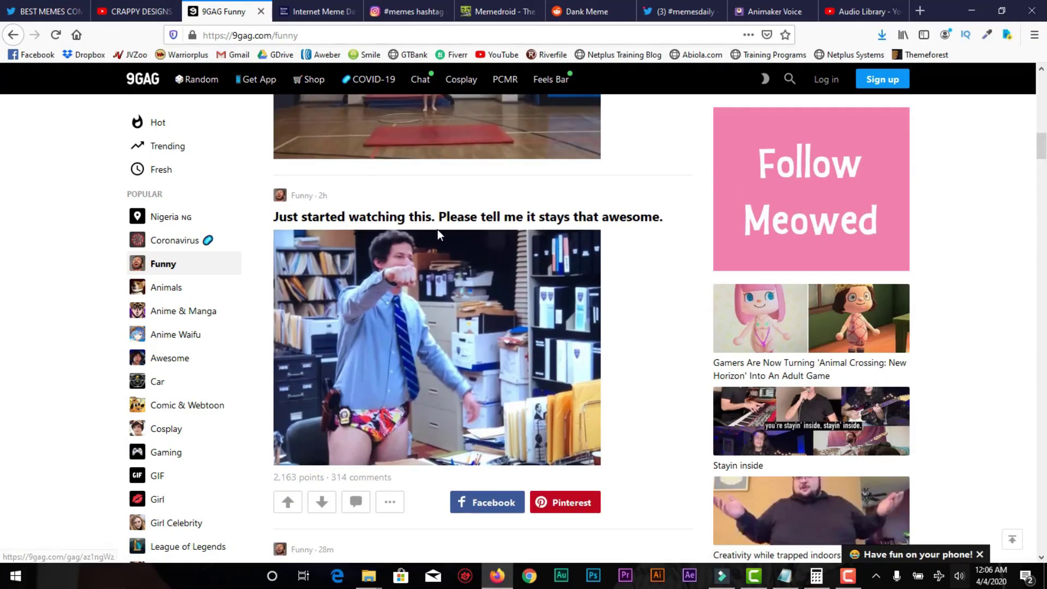
{"action": "scroll", "coordinate": [1045, 201], "scroll_direction": "down", "scroll_amount": 3}
{"action": "scroll", "coordinate": [1044, 196], "scroll_direction": "down", "scroll_amount": 3}
{"action": "scroll", "coordinate": [1044, 197], "scroll_direction": "down", "scroll_amount": 2}
{"action": "scroll", "coordinate": [1045, 204], "scroll_direction": "down", "scroll_amount": 3}
{"action": "scroll", "coordinate": [1045, 214], "scroll_direction": "down", "scroll_amount": 2}
{"action": "scroll", "coordinate": [1044, 225], "scroll_direction": "down", "scroll_amount": 2}
{"action": "scroll", "coordinate": [1044, 226], "scroll_direction": "down", "scroll_amount": 1}
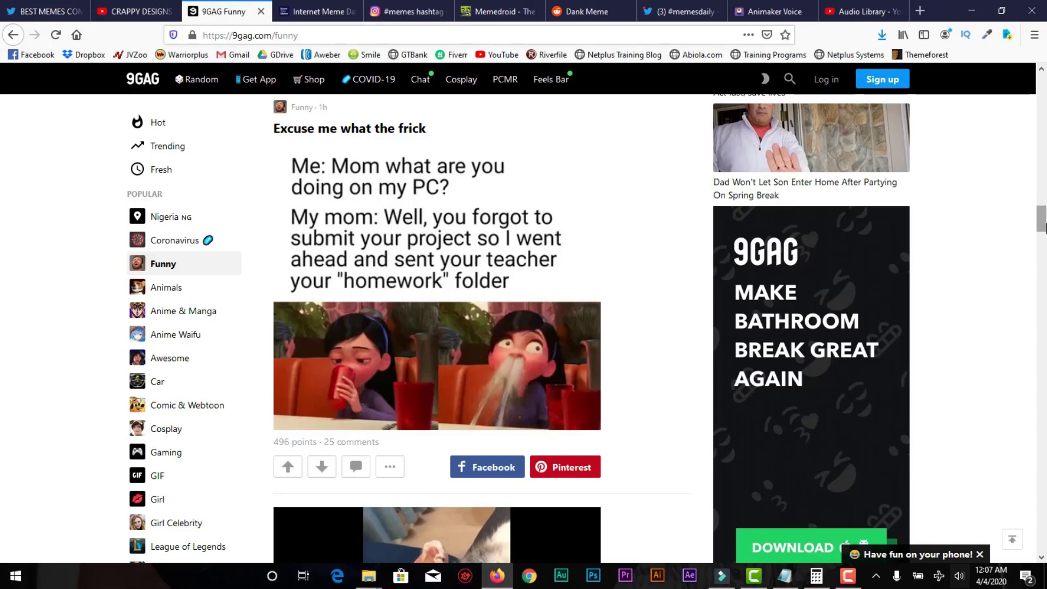
{"action": "left_click_drag", "start_coordinate": [1044, 227], "coordinate": [1044, 242]}
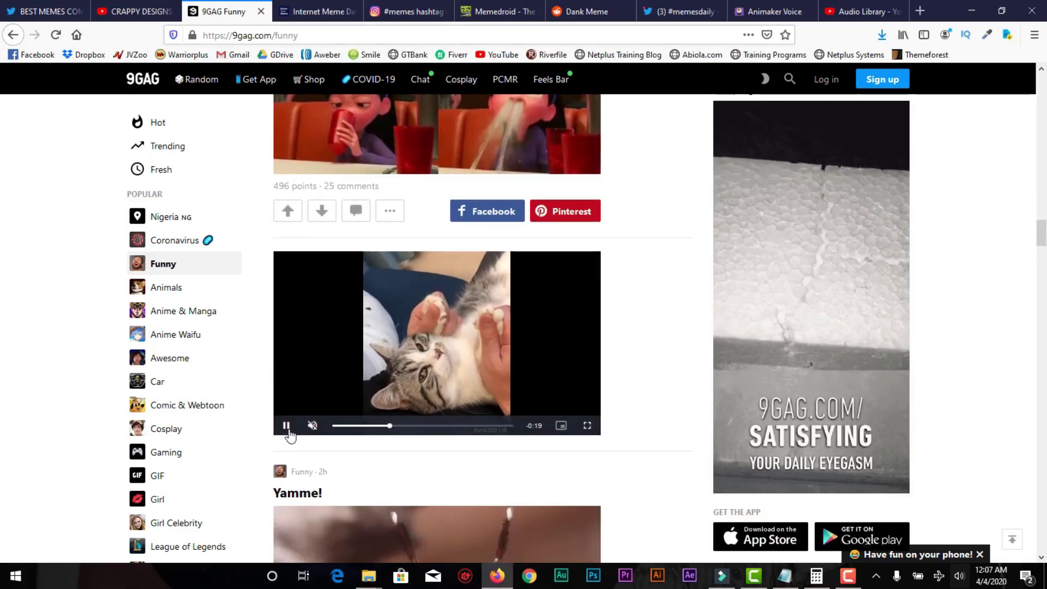
{"action": "left_click", "coordinate": [287, 426]}
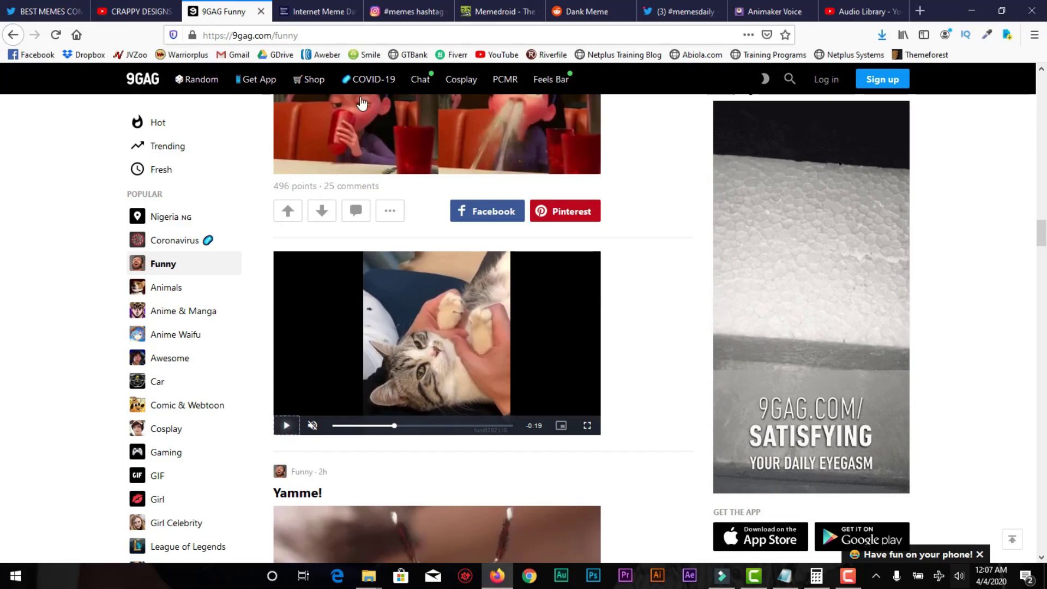
Glance at Know Your Meme, then browse Instagram's #memes top and most recent posts
{"action": "left_click", "coordinate": [318, 14]}
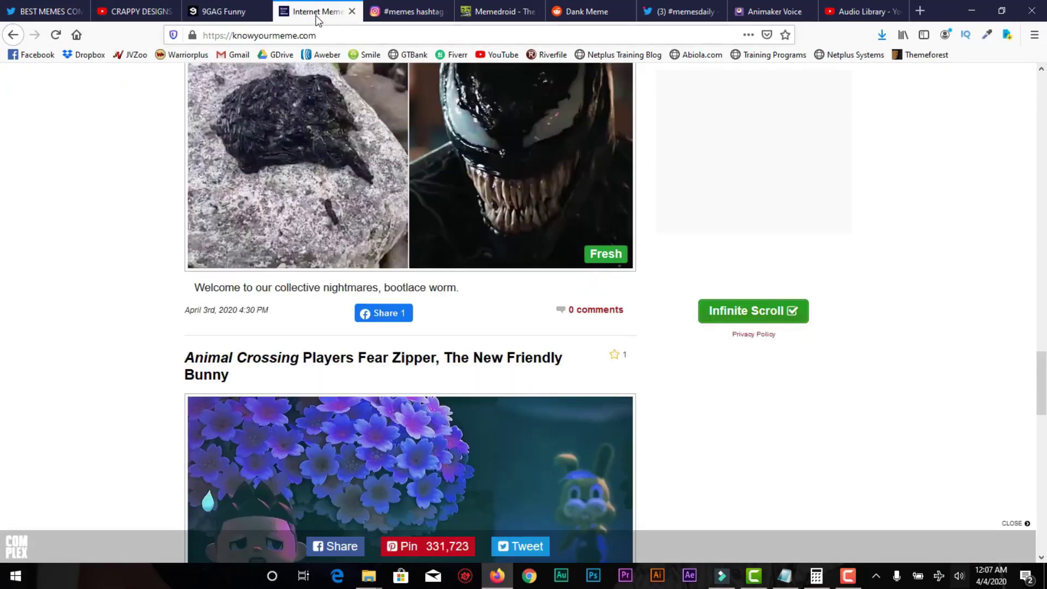
{"action": "left_click", "coordinate": [411, 11]}
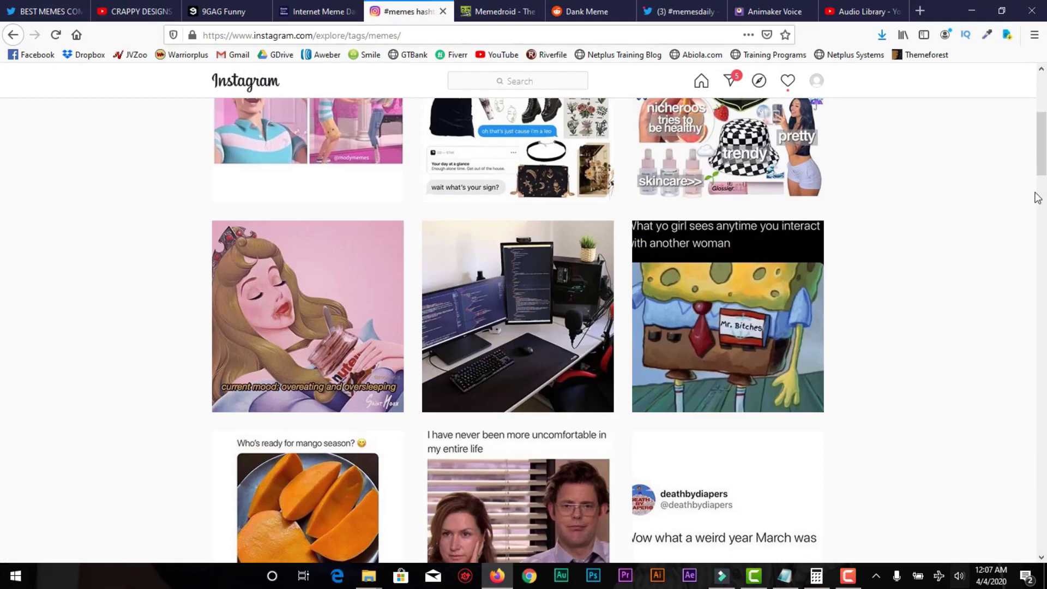
{"action": "left_click_drag", "start_coordinate": [1042, 171], "coordinate": [1042, 193]}
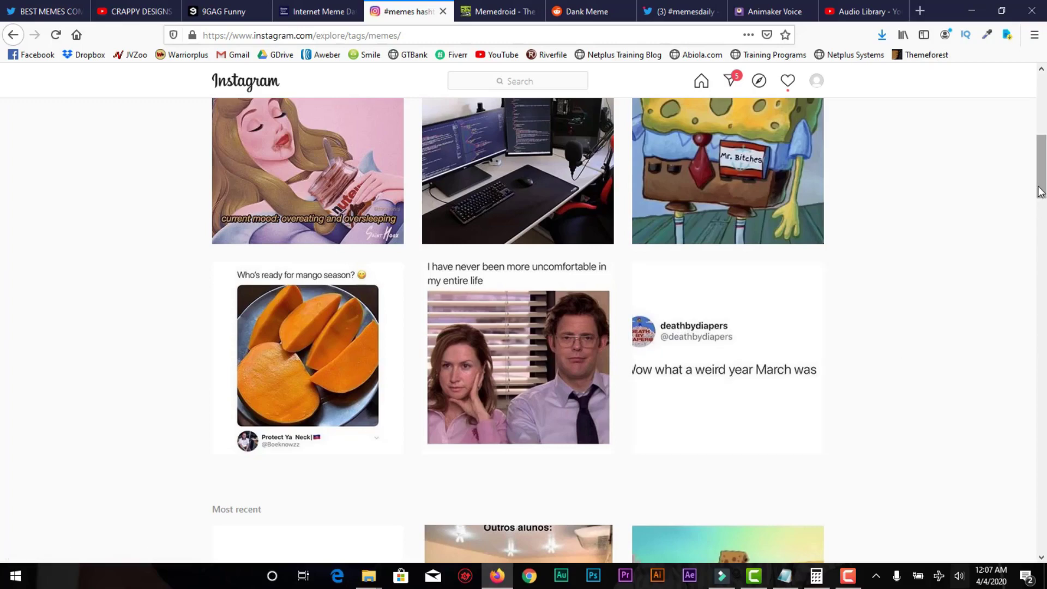
{"action": "left_click_drag", "start_coordinate": [1040, 192], "coordinate": [1043, 137]}
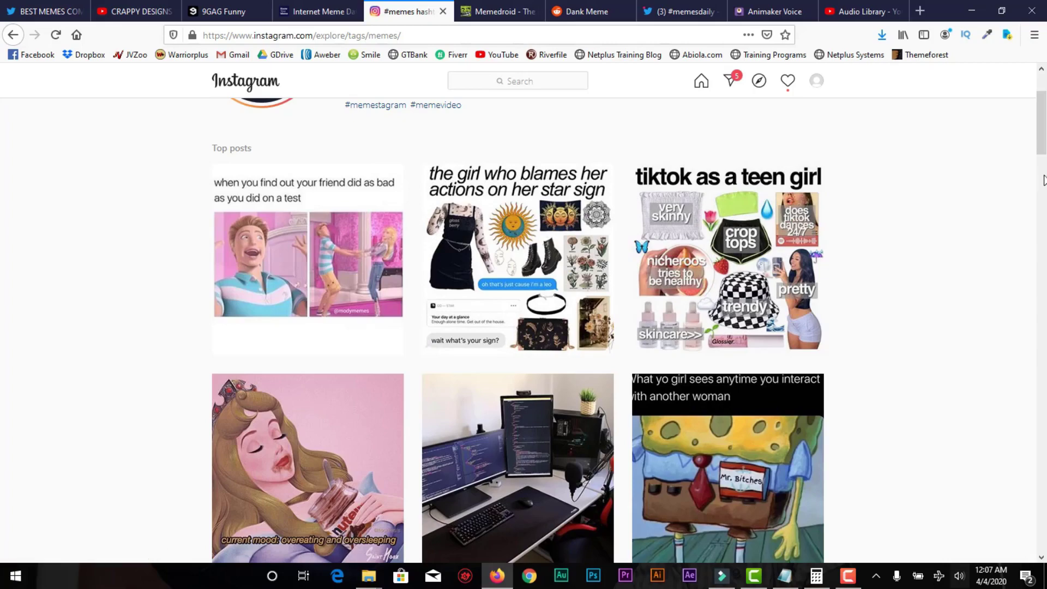
{"action": "left_click_drag", "start_coordinate": [1045, 170], "coordinate": [1045, 259]}
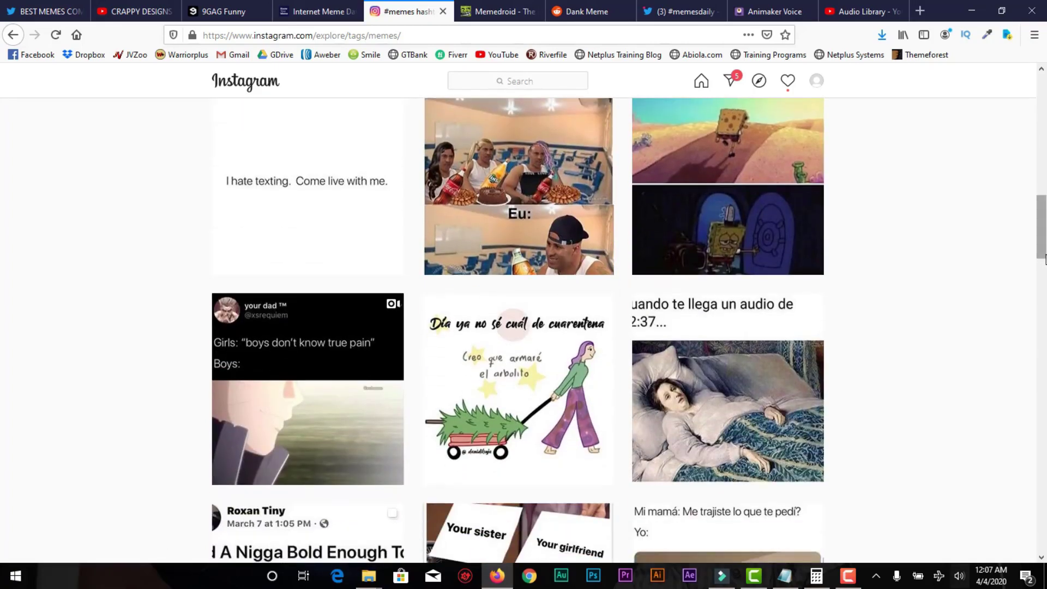
Scroll through several posts in Memedroid's latest memes feed
{"action": "left_click", "coordinate": [497, 10]}
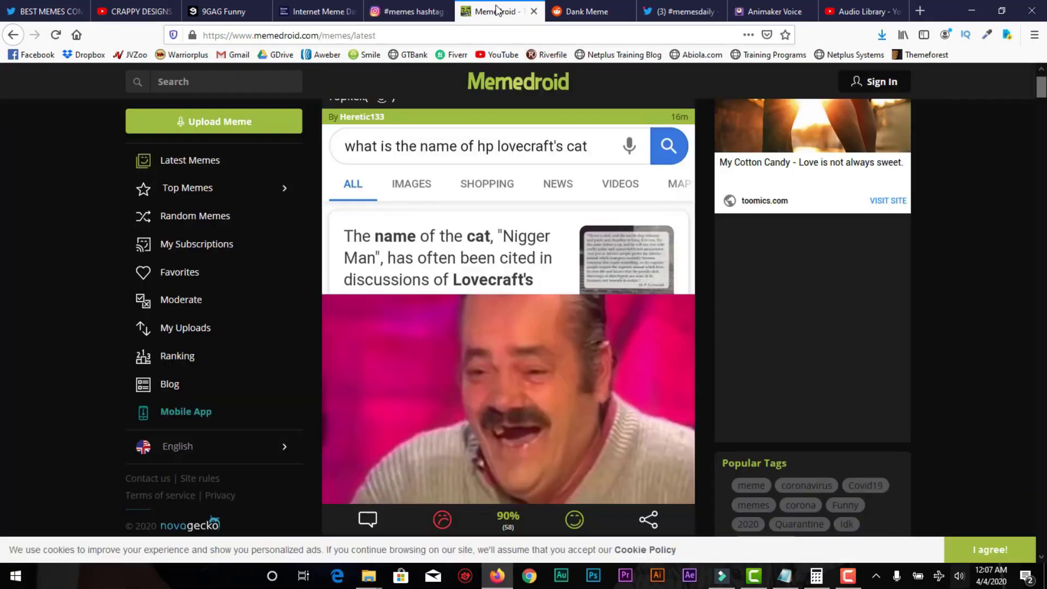
{"action": "left_click_drag", "start_coordinate": [1041, 93], "coordinate": [1043, 112]}
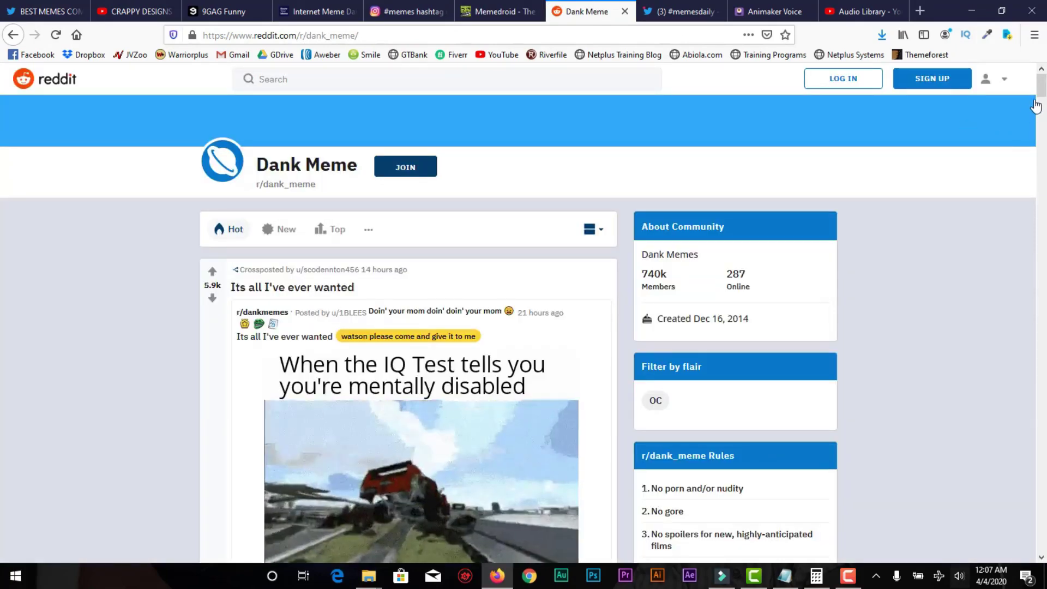
{"action": "left_click_drag", "start_coordinate": [1042, 96], "coordinate": [1044, 174]}
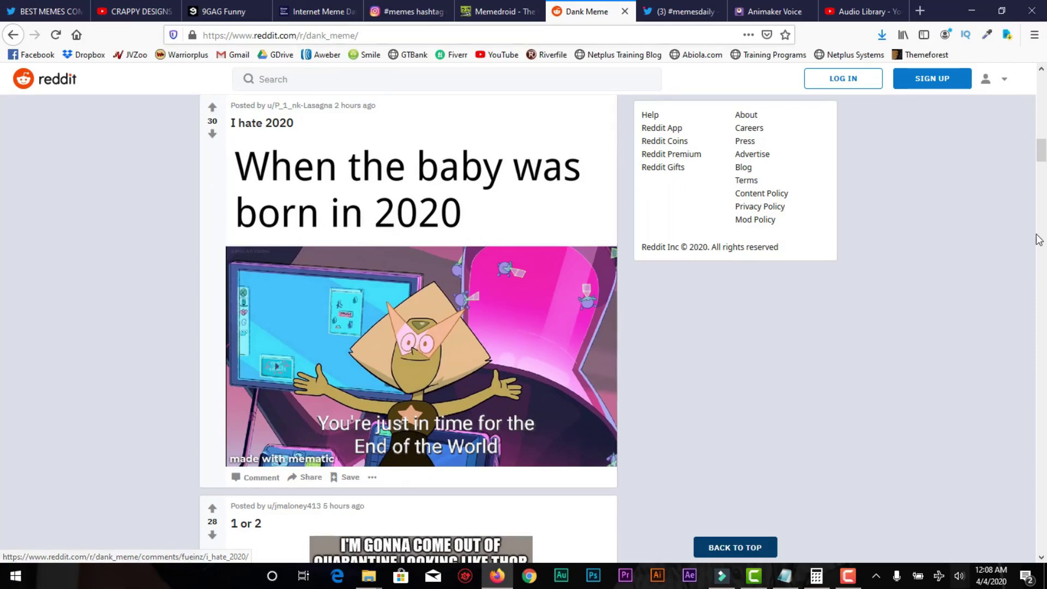
Scroll the r/dank_meme feed past the 1 or 2 Thor meme and Gn cat meme
{"action": "left_click", "coordinate": [1045, 177]}
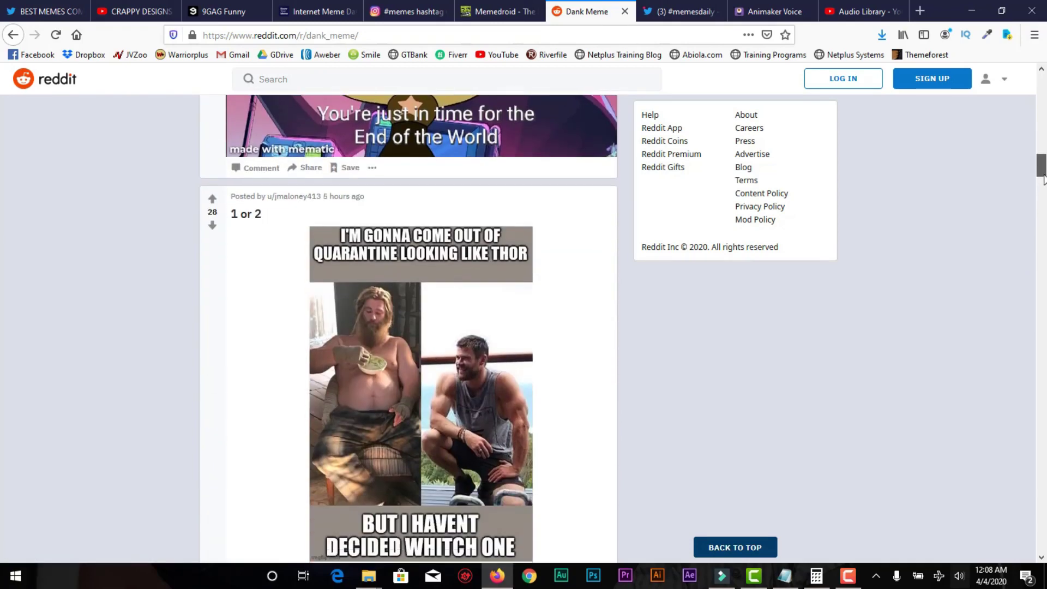
{"action": "left_click_drag", "start_coordinate": [1044, 178], "coordinate": [1044, 184]}
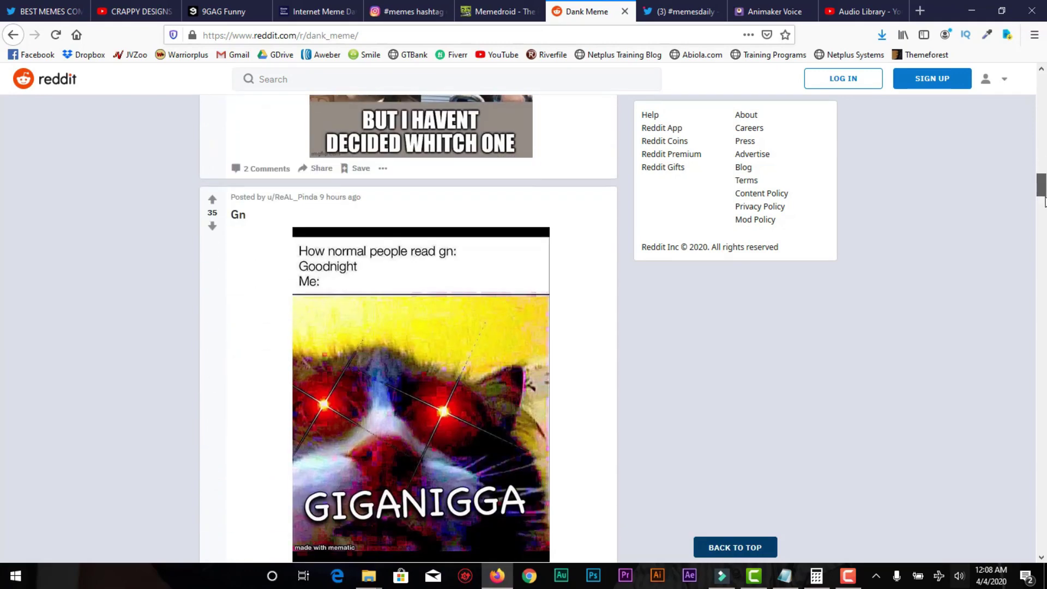
{"action": "left_click_drag", "start_coordinate": [1044, 184], "coordinate": [1045, 241]}
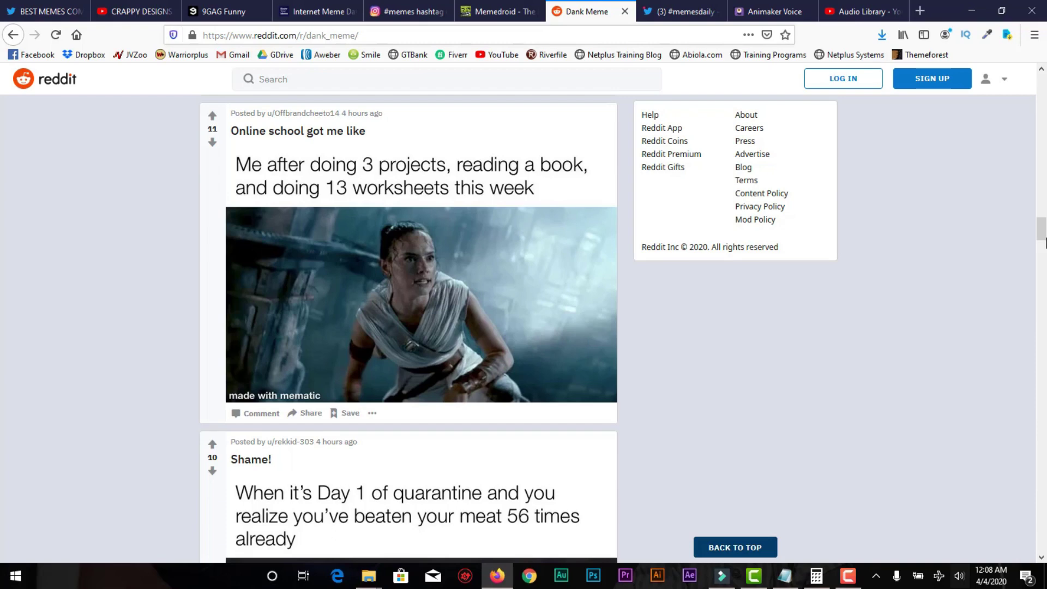
{"action": "mouse_move", "coordinate": [1044, 240]}
{"action": "left_mouse_down"}
{"action": "mouse_move", "coordinate": [1045, 273]}
{"action": "mouse_move", "coordinate": [1044, 245]}
{"action": "left_mouse_up"}
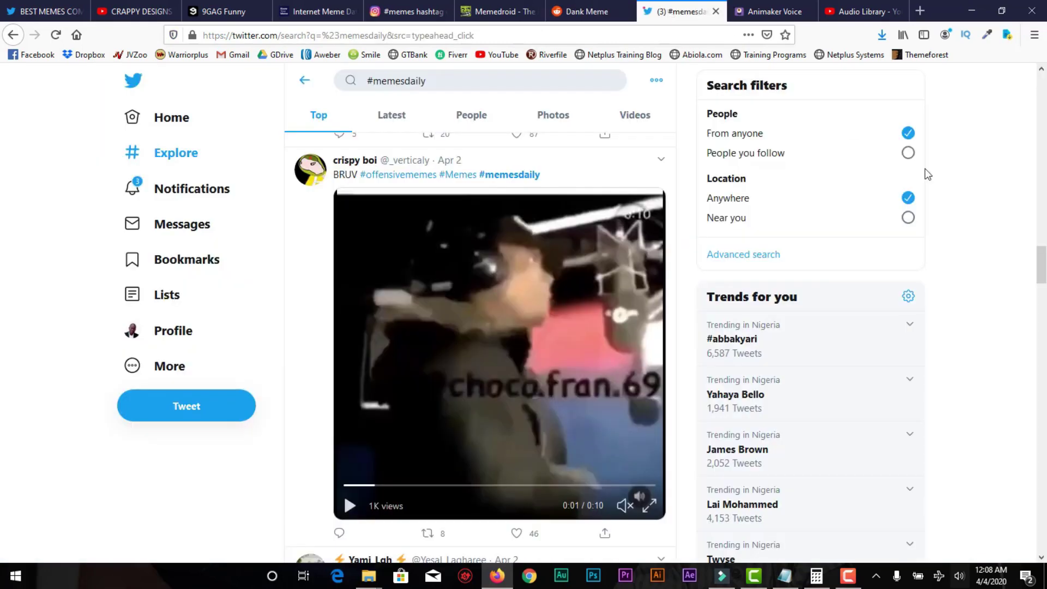
{"action": "left_click_drag", "start_coordinate": [1042, 264], "coordinate": [1043, 92]}
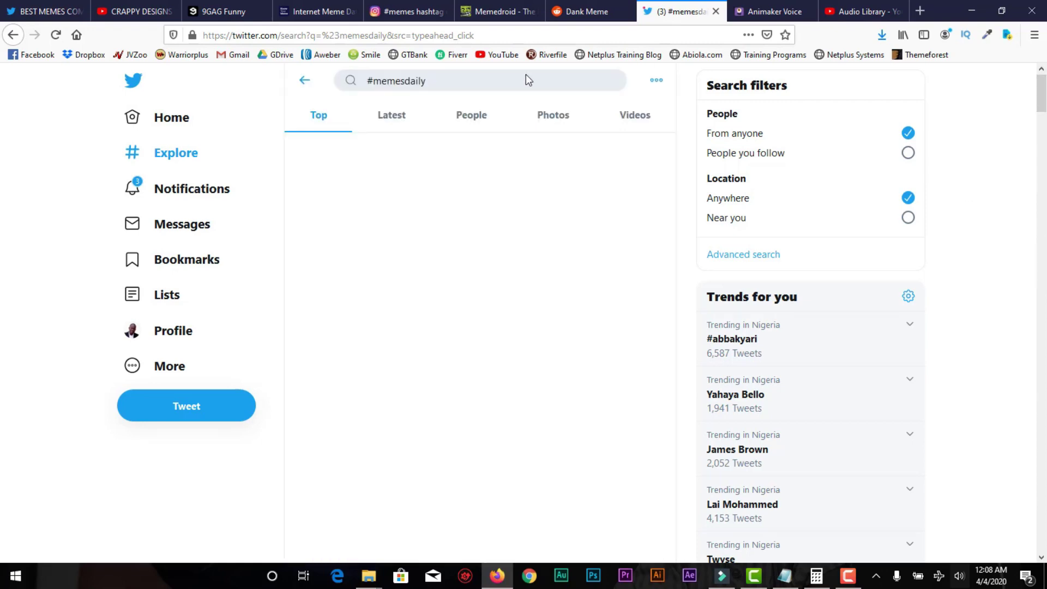
{"action": "left_click_drag", "start_coordinate": [1042, 98], "coordinate": [1043, 240]}
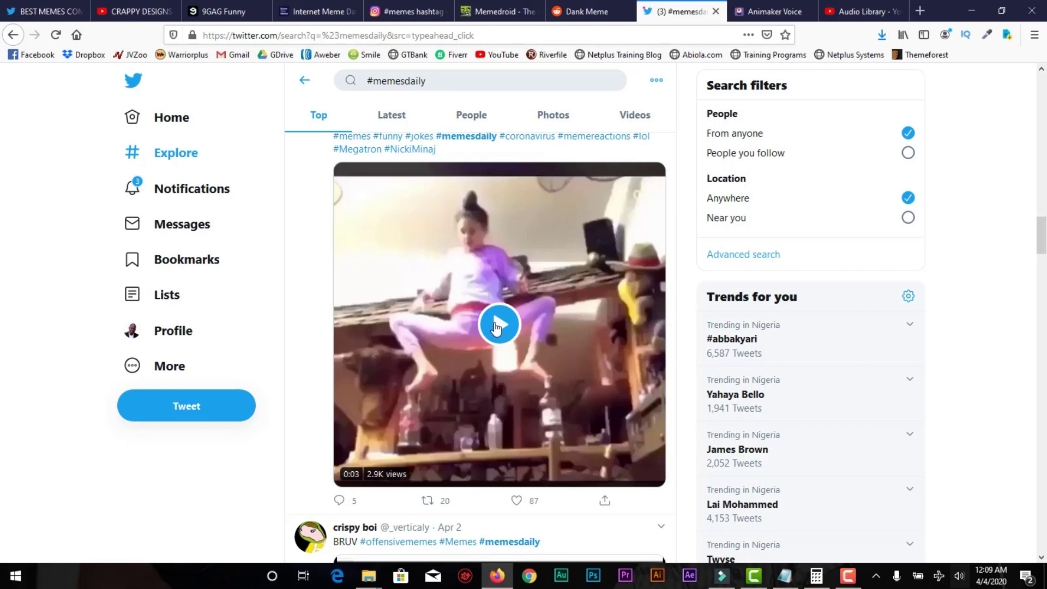
Revisit the CRAPPY DESIGNS YouTube video page
{"action": "left_click", "coordinate": [150, 15]}
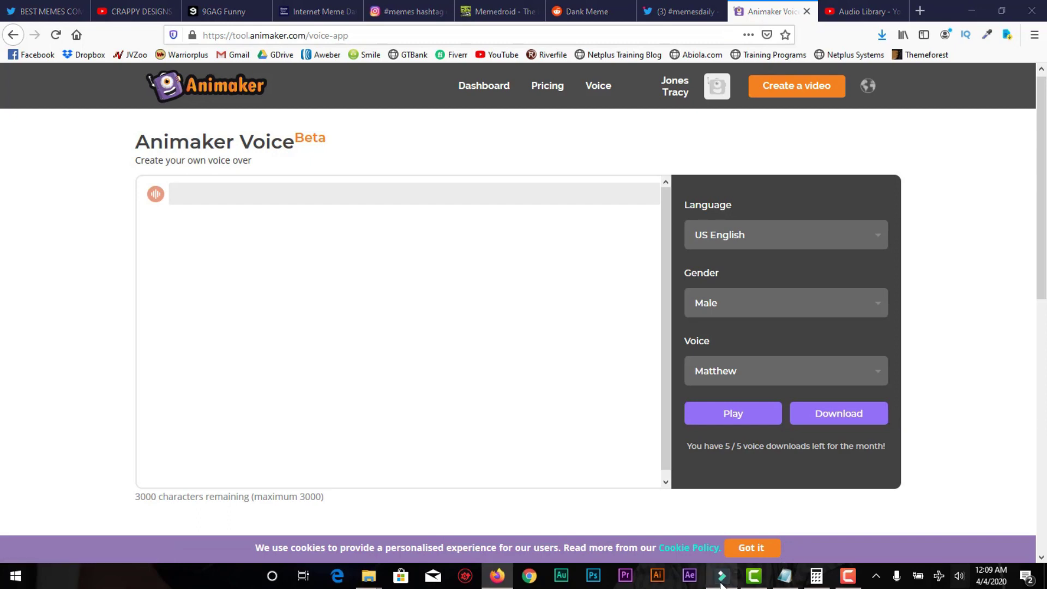
Bring forward Filmora9's untitled project holding the plunger and ae5LK8W_460swp images
{"action": "left_click", "coordinate": [722, 577]}
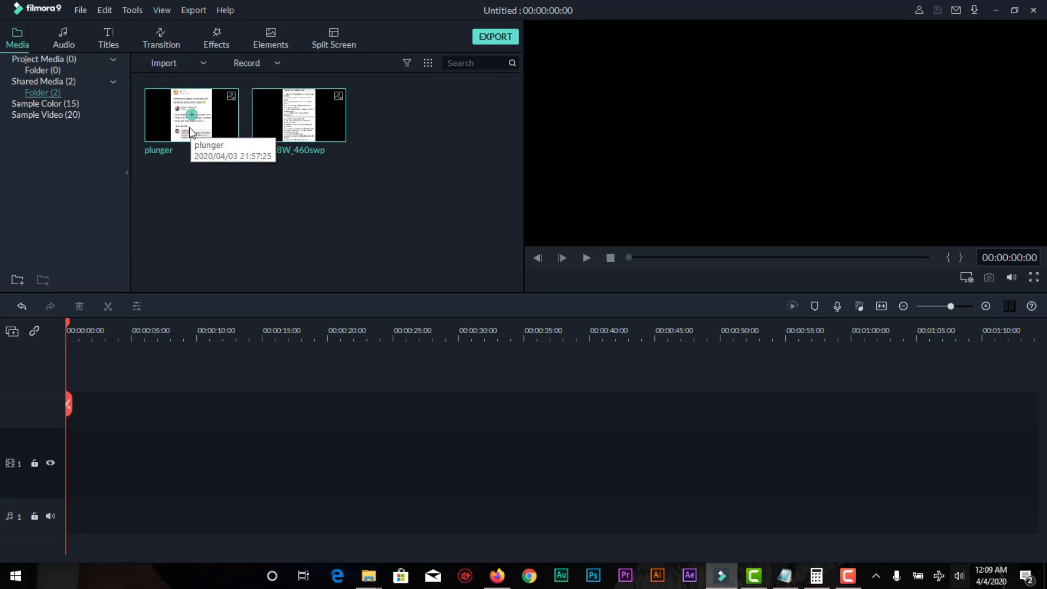
{"action": "mouse_move", "coordinate": [192, 115]}
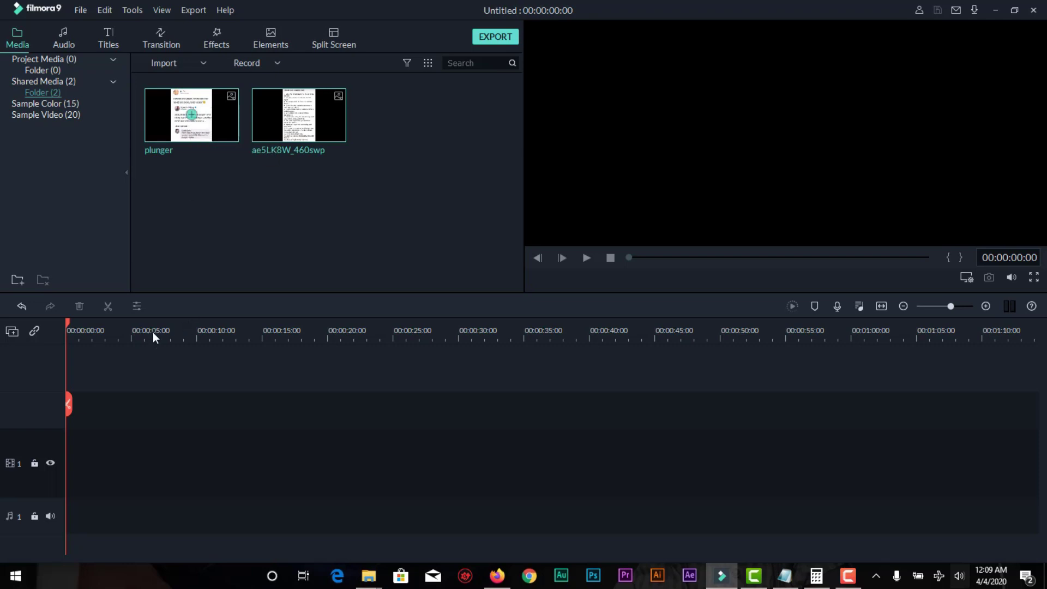
Place plunger then ae5LK8W_460swp on the timeline, deleting the duplicate plunger clip
{"action": "mouse_move", "coordinate": [212, 114]}
{"action": "left_mouse_down"}
{"action": "mouse_move", "coordinate": [130, 379]}
{"action": "mouse_move", "coordinate": [192, 116]}
{"action": "left_mouse_up"}
{"action": "left_click_drag", "start_coordinate": [210, 114], "coordinate": [113, 422]}
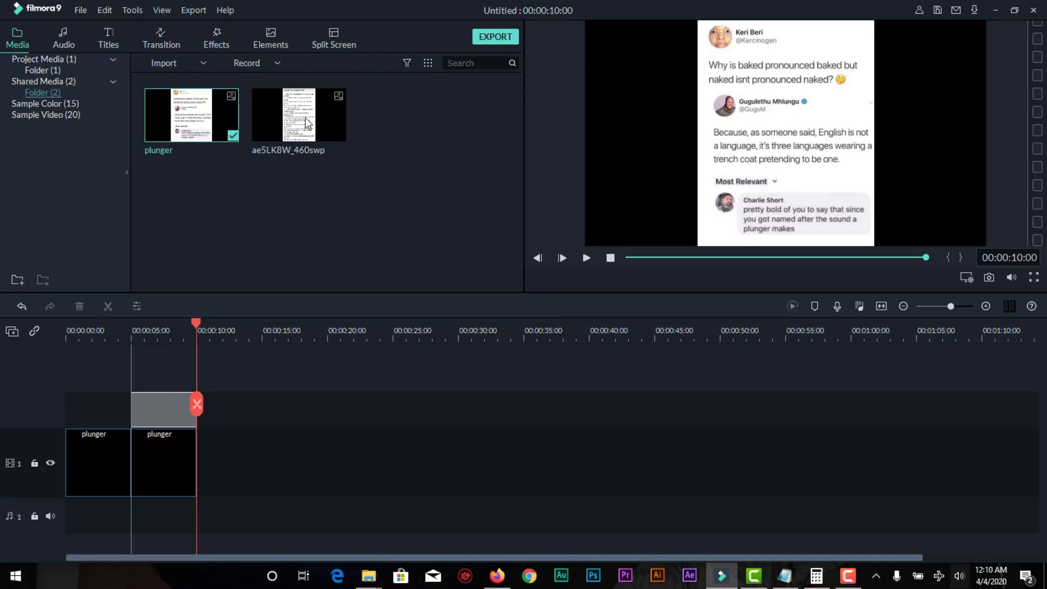
{"action": "left_click_drag", "start_coordinate": [306, 122], "coordinate": [259, 413]}
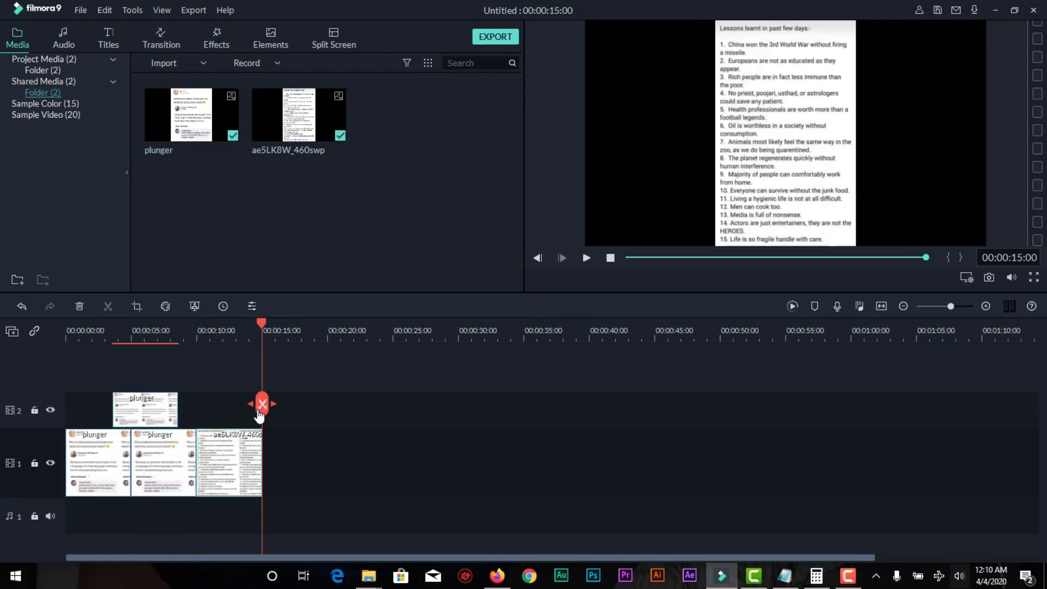
{"action": "left_click", "coordinate": [155, 467]}
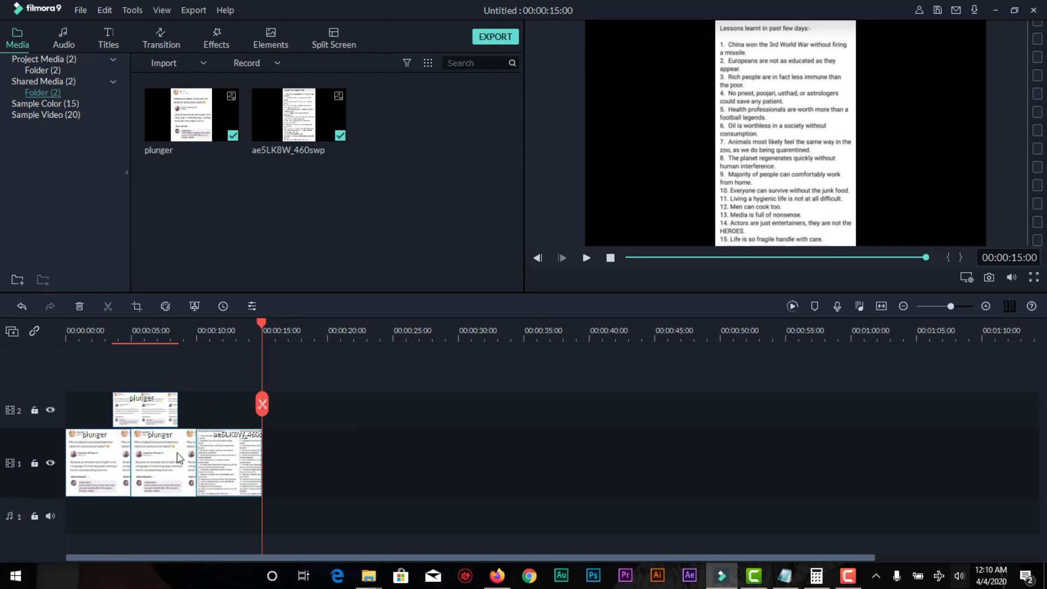
{"action": "left_click", "coordinate": [79, 307]}
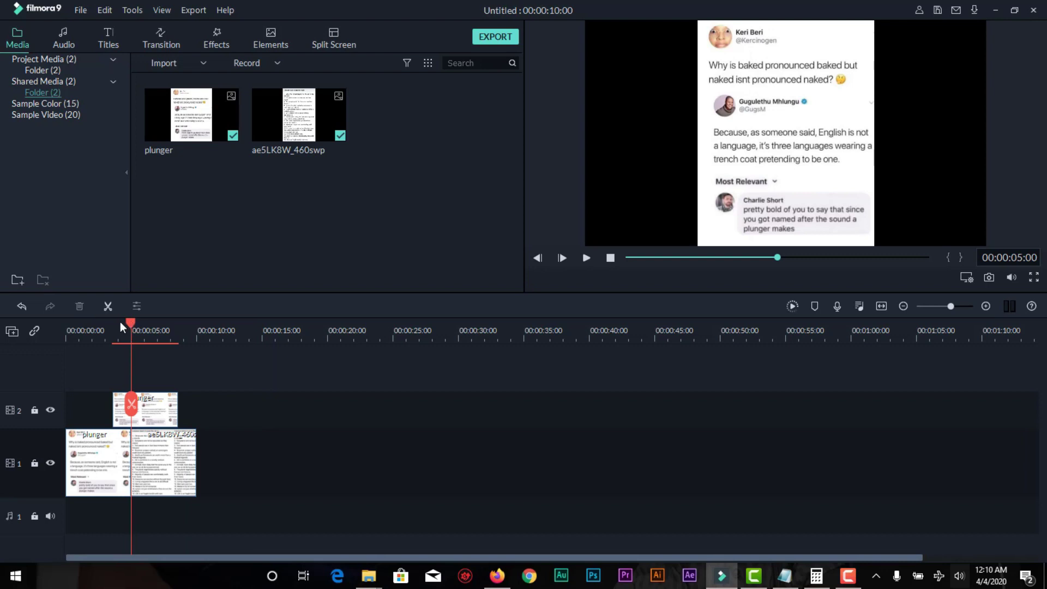
Preview the ten-second two-image sequence from the start
{"action": "left_click_drag", "start_coordinate": [77, 327], "coordinate": [42, 326]}
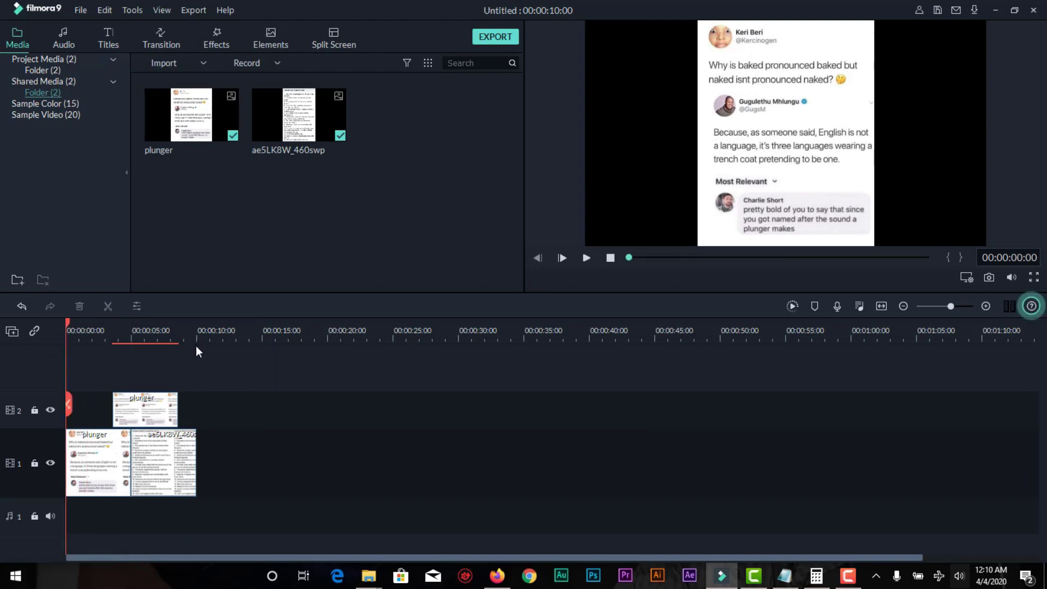
{"action": "left_click", "coordinate": [585, 258]}
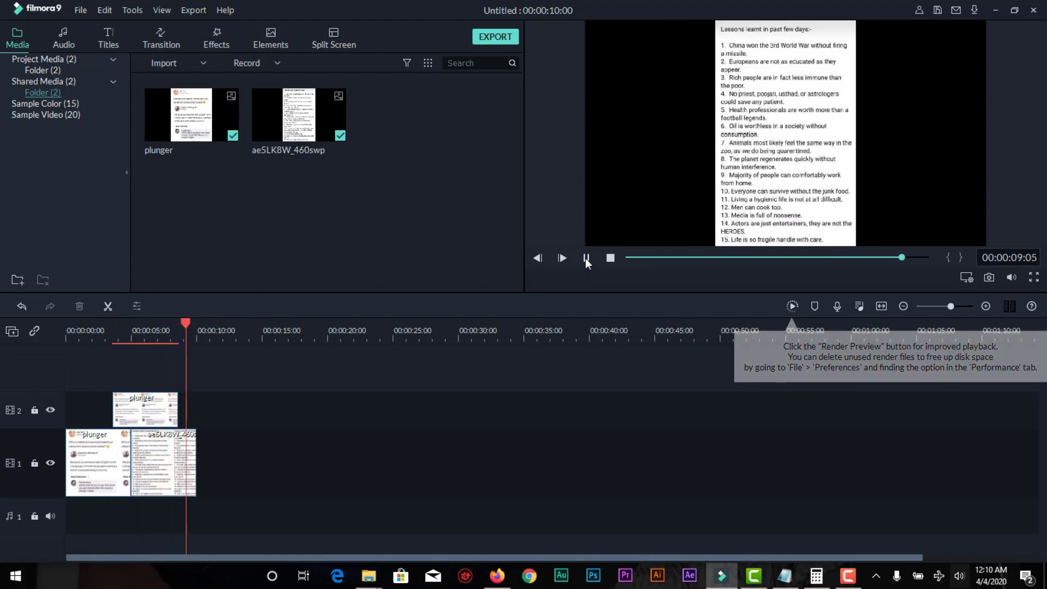
{"action": "left_click", "coordinate": [586, 258]}
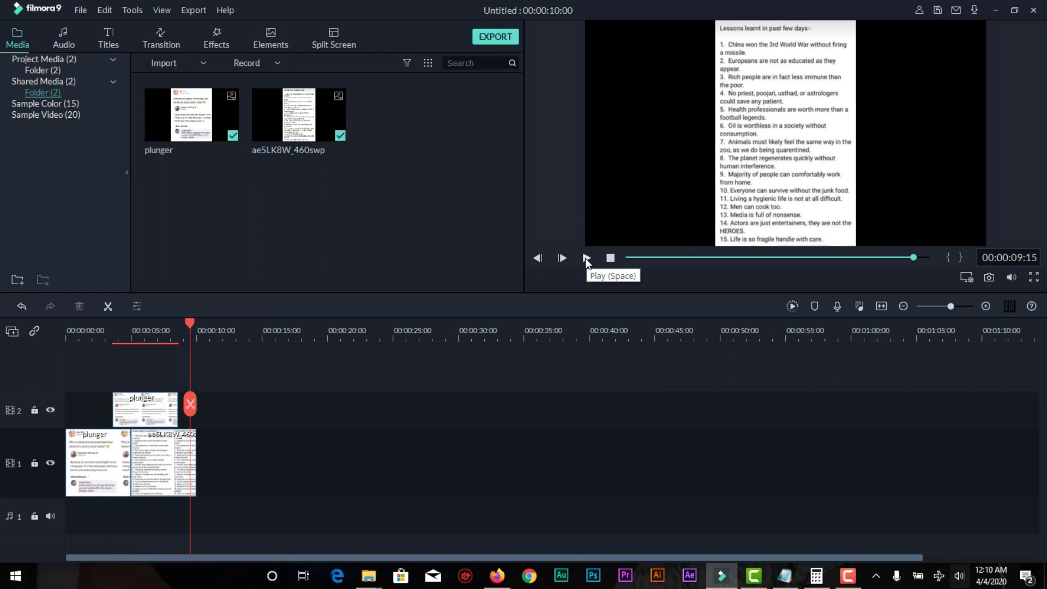
Show the YouTube Audio Library's list of free music tracks in Firefox
{"action": "left_click", "coordinate": [497, 578]}
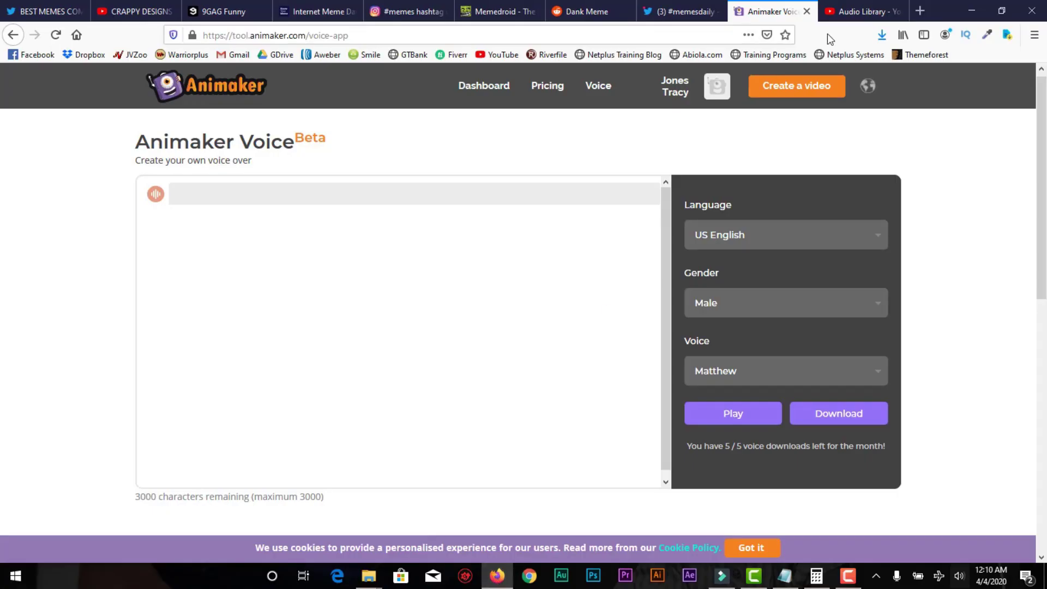
{"action": "left_click", "coordinate": [851, 11]}
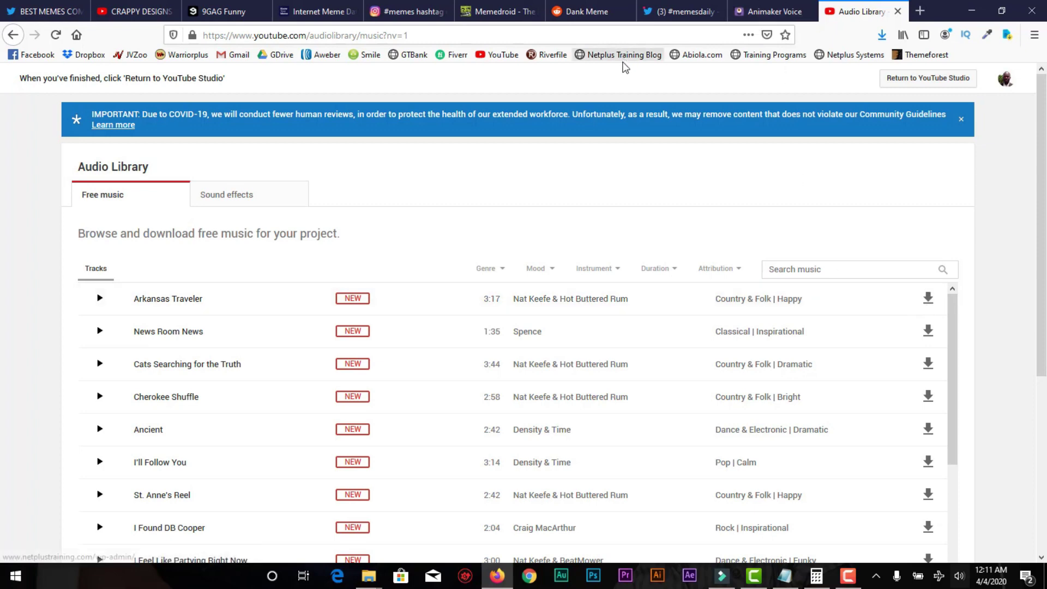
Check the Filmora9 meme timeline briefly, then return to the browser
{"action": "left_click", "coordinate": [720, 573]}
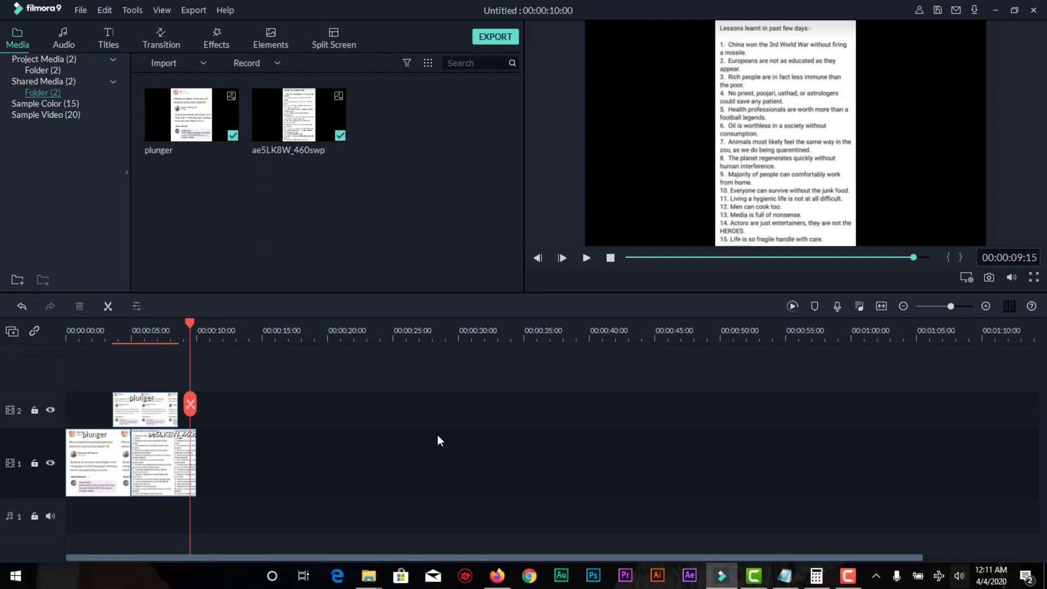
{"action": "left_click", "coordinate": [497, 575]}
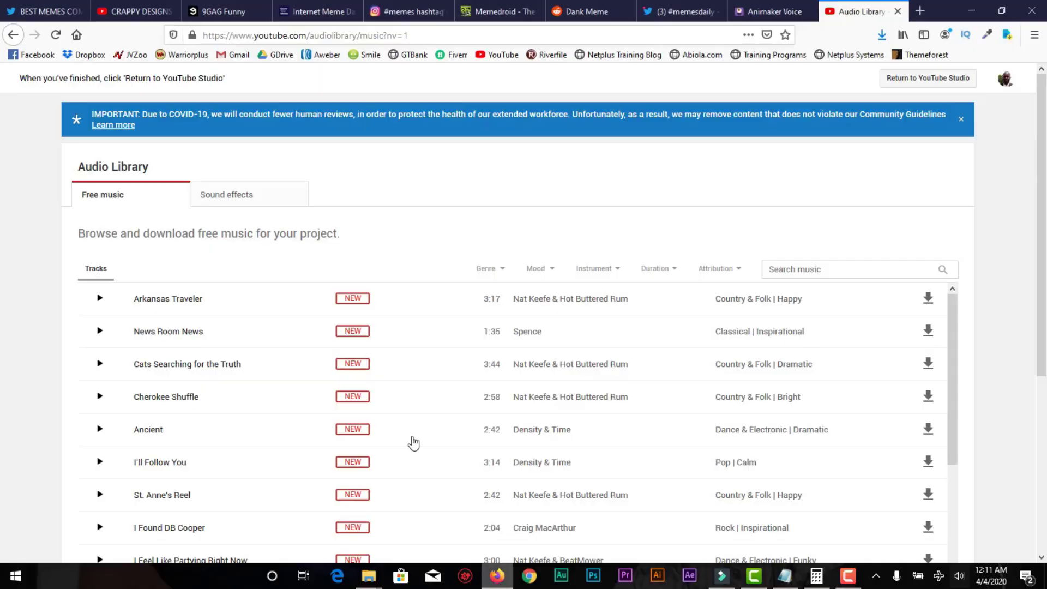
Review CRAPPY DESIGNS V4's vidIQ stats and SEO checklist, which flags the title as too short
{"action": "left_click", "coordinate": [123, 14]}
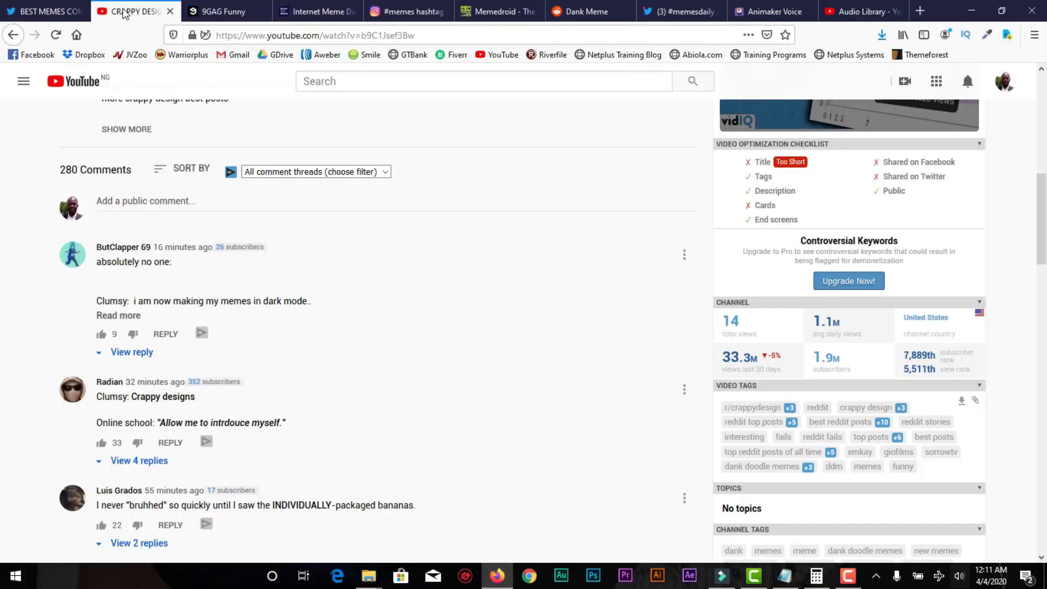
{"action": "mouse_move", "coordinate": [1043, 232]}
{"action": "left_mouse_down"}
{"action": "mouse_move", "coordinate": [1041, 122]}
{"action": "mouse_move", "coordinate": [1041, 133]}
{"action": "left_mouse_up"}
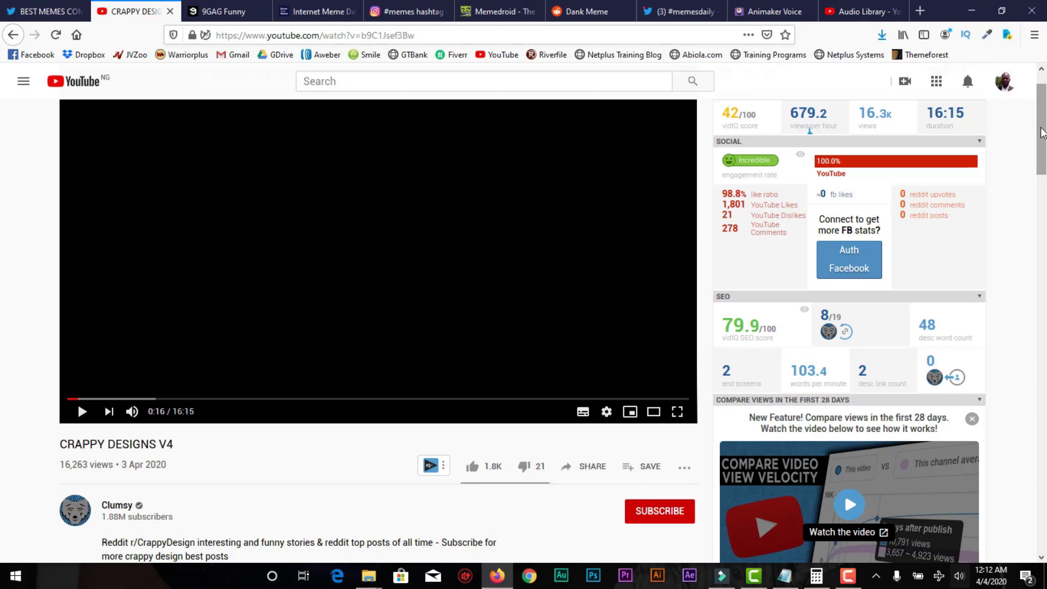
{"action": "left_click_drag", "start_coordinate": [1043, 133], "coordinate": [1045, 175]}
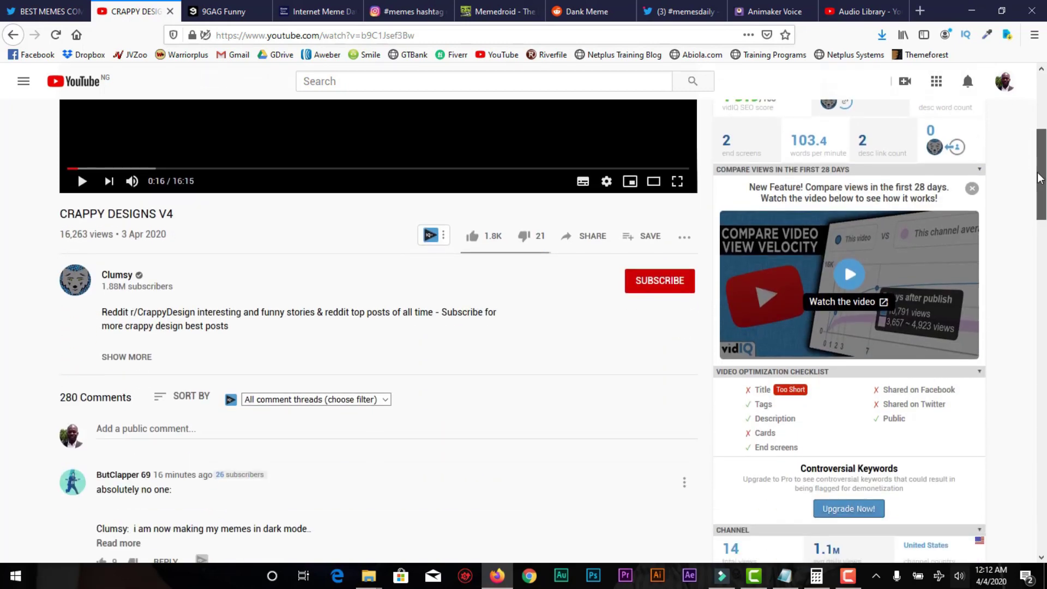